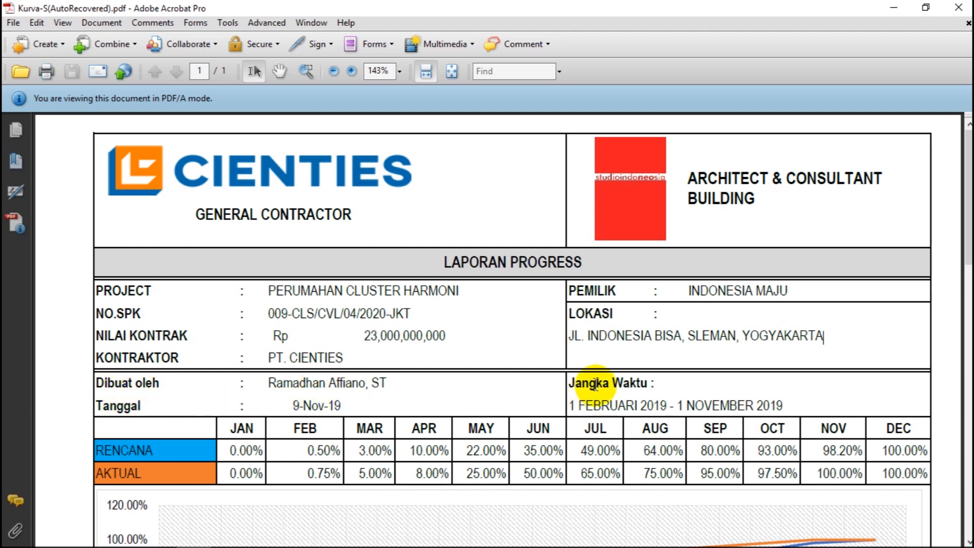
- Examine the Laporan Progress PDF, including the RENCANA/AKTUAL table, S-curve chart, progress photos, problem/solution section and sign-off block
{"action": "scroll", "coordinate": [703, 388], "scroll_direction": "down", "scroll_amount": 3}
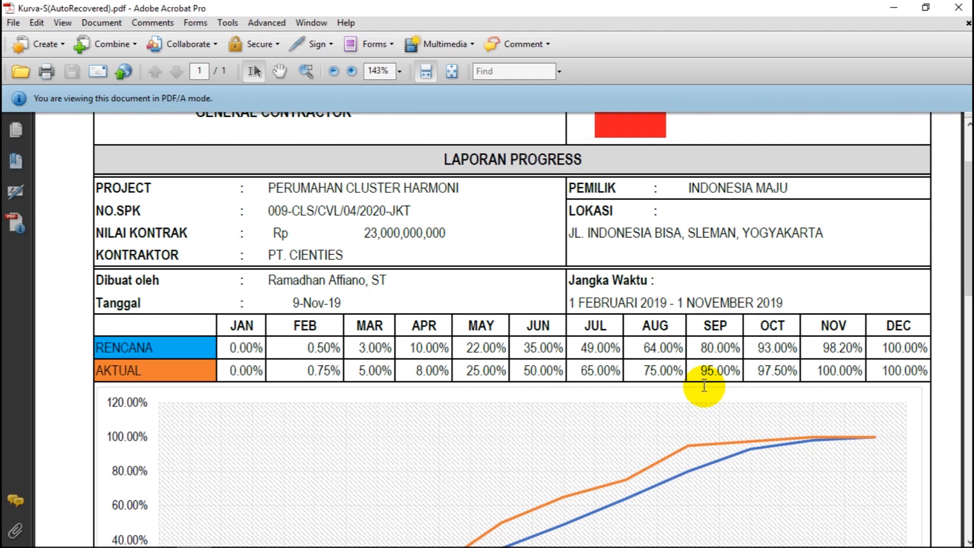
{"action": "scroll", "coordinate": [694, 383], "scroll_direction": "down", "scroll_amount": 1}
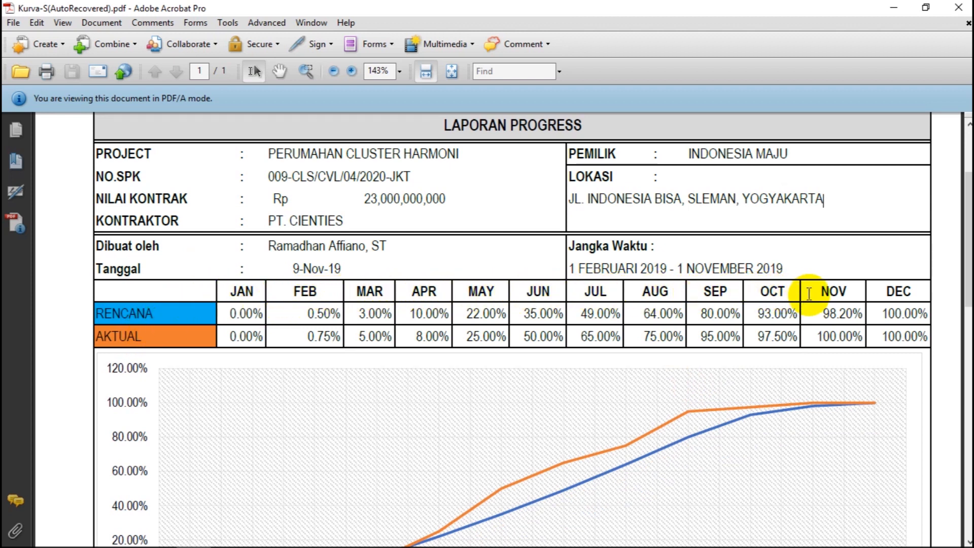
{"action": "left_click_drag", "start_coordinate": [969, 212], "coordinate": [969, 230]}
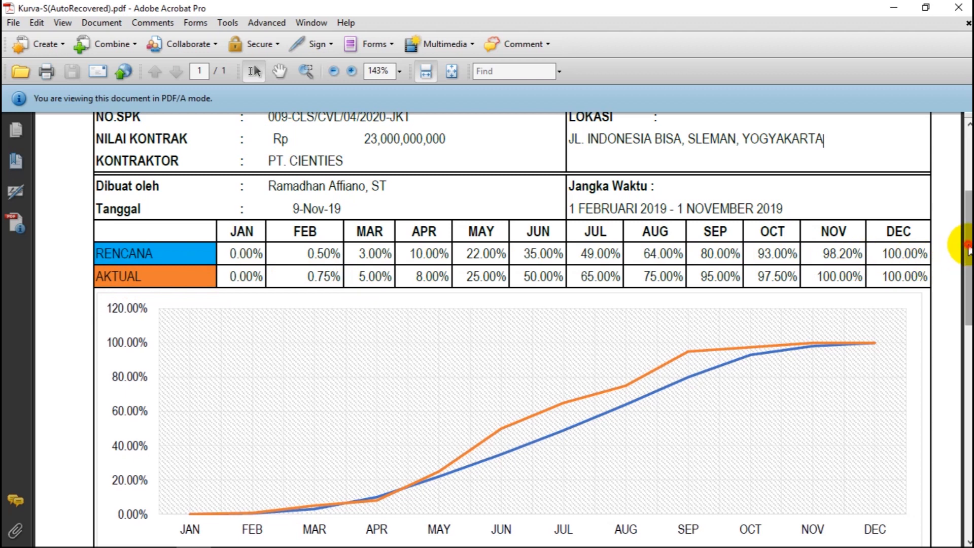
{"action": "left_click_drag", "start_coordinate": [970, 250], "coordinate": [970, 289]}
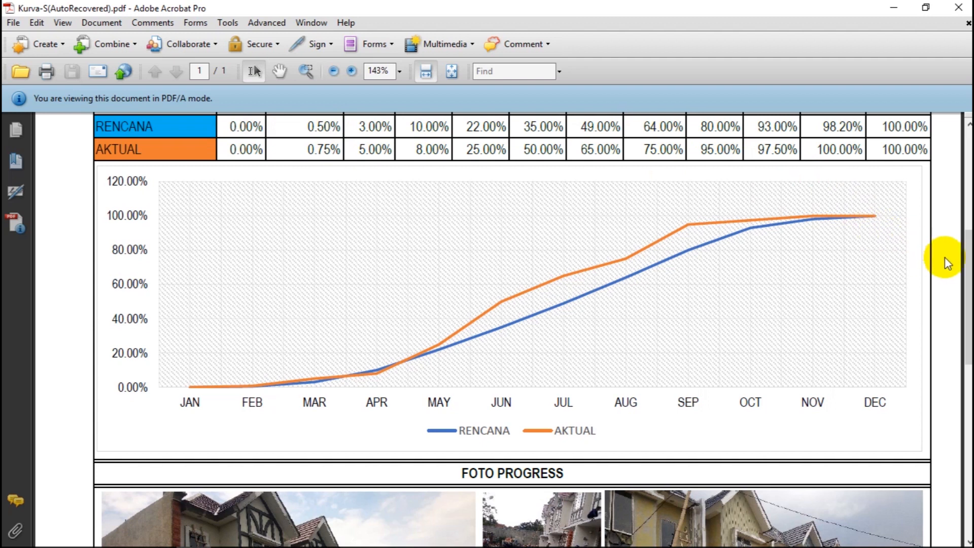
{"action": "scroll", "coordinate": [961, 259], "scroll_direction": "up", "scroll_amount": 2}
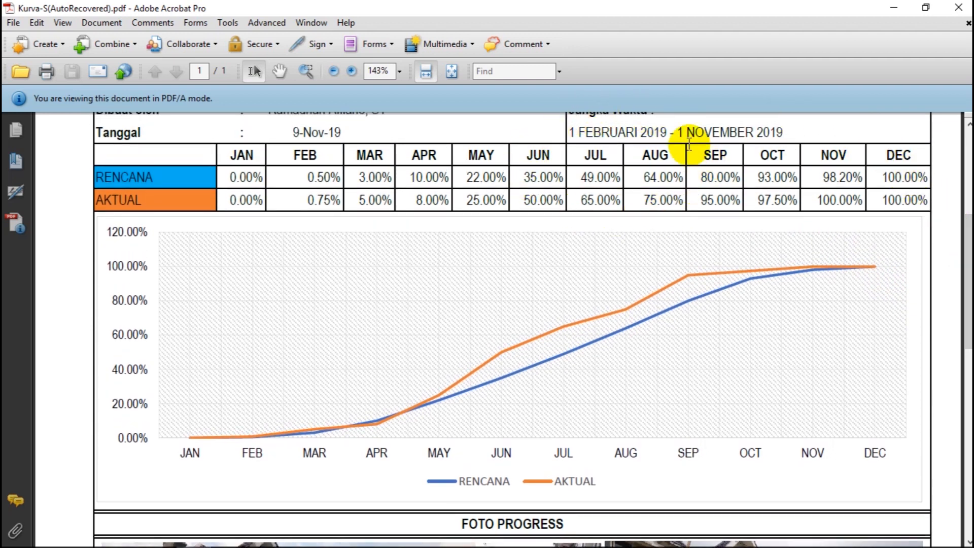
{"action": "left_click_drag", "start_coordinate": [969, 249], "coordinate": [970, 373]}
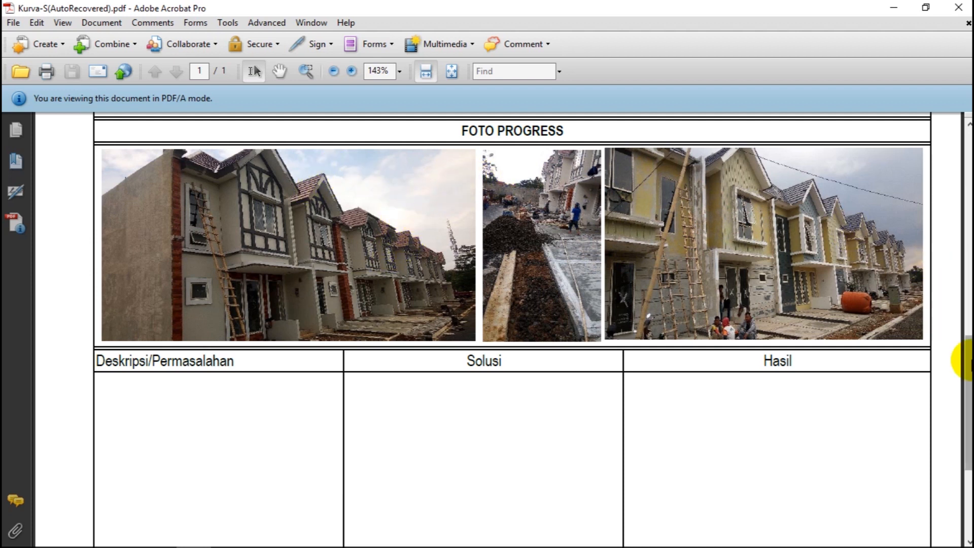
{"action": "left_click_drag", "start_coordinate": [966, 360], "coordinate": [968, 406]}
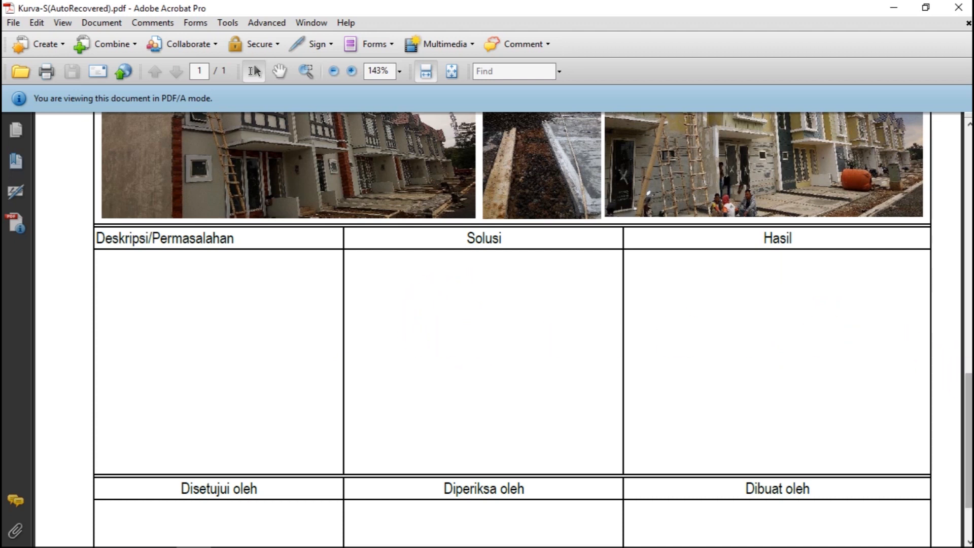
{"action": "scroll", "coordinate": [533, 329], "scroll_direction": "down", "scroll_amount": 3}
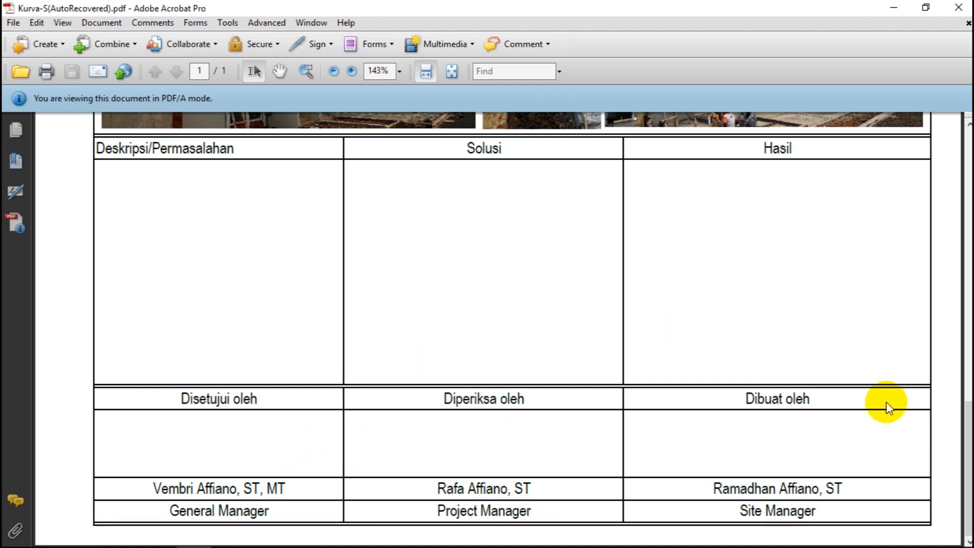
{"action": "mouse_move", "coordinate": [968, 456]}
{"action": "left_mouse_down"}
{"action": "mouse_move", "coordinate": [959, 348]}
{"action": "mouse_move", "coordinate": [965, 150]}
{"action": "mouse_move", "coordinate": [953, 142]}
{"action": "left_mouse_up"}
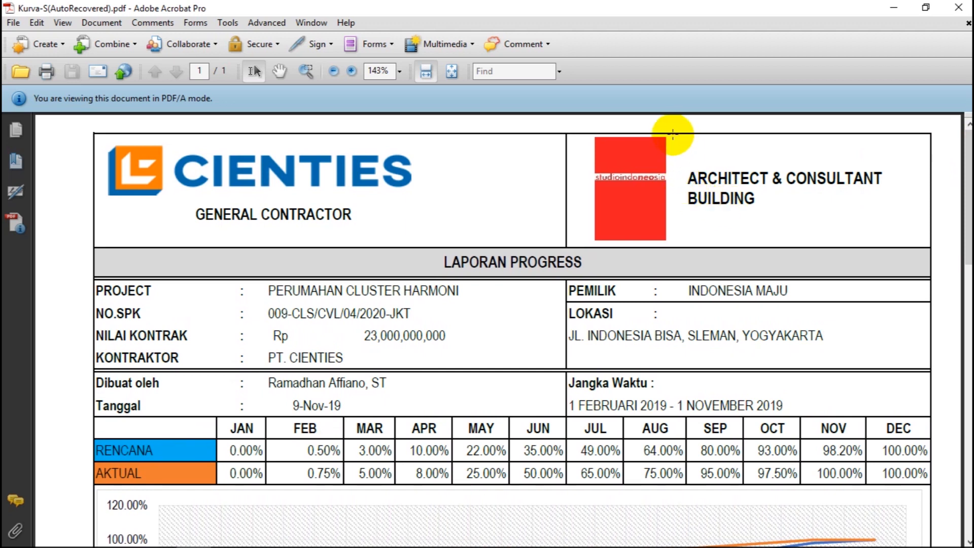
{"action": "left_click_drag", "start_coordinate": [969, 153], "coordinate": [970, 233]}
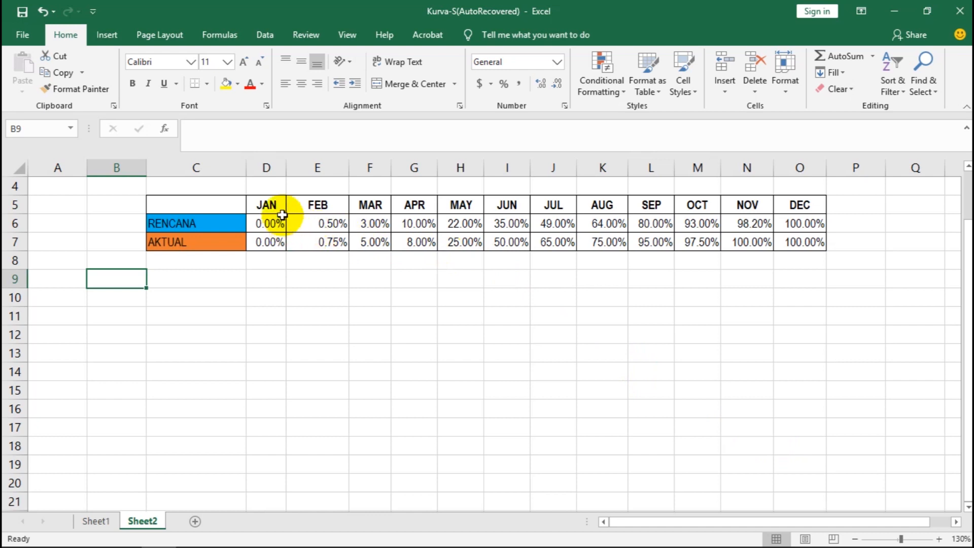
- Switch to the Kurva-S workbook in Excel and review the progress table's month headings from JAN to DEC on Sheet2
{"action": "left_click_drag", "start_coordinate": [209, 202], "coordinate": [791, 244]}
{"action": "left_click", "coordinate": [591, 314]}
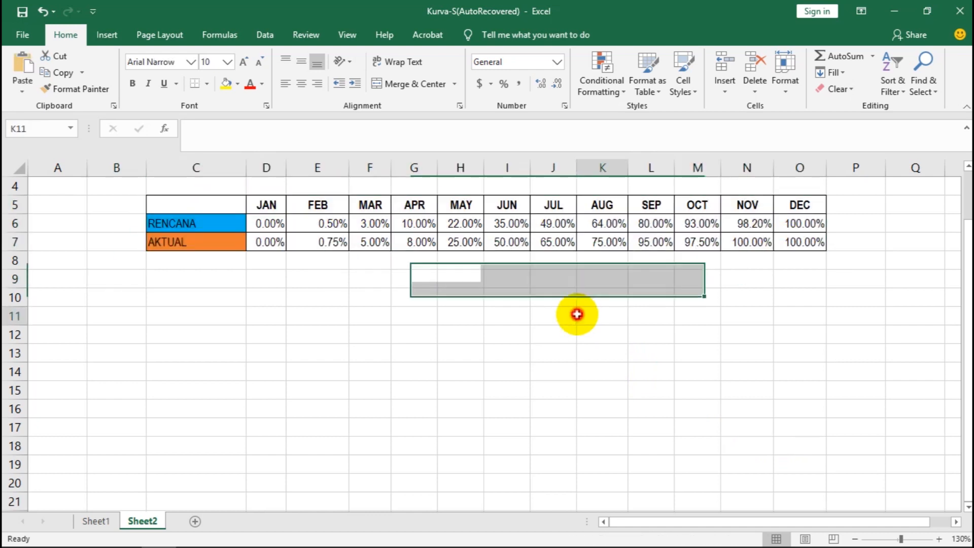
{"action": "left_click", "coordinate": [14, 205]}
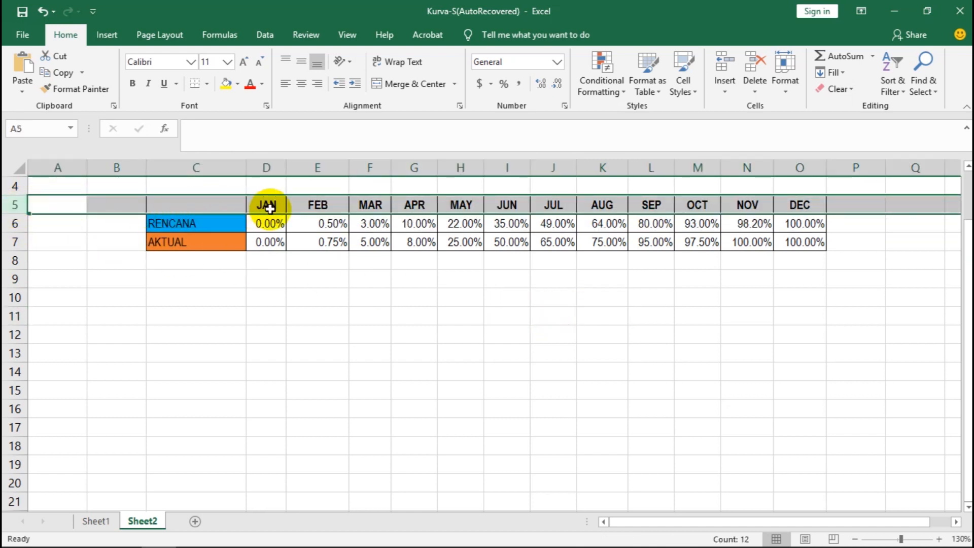
{"action": "left_click", "coordinate": [269, 208]}
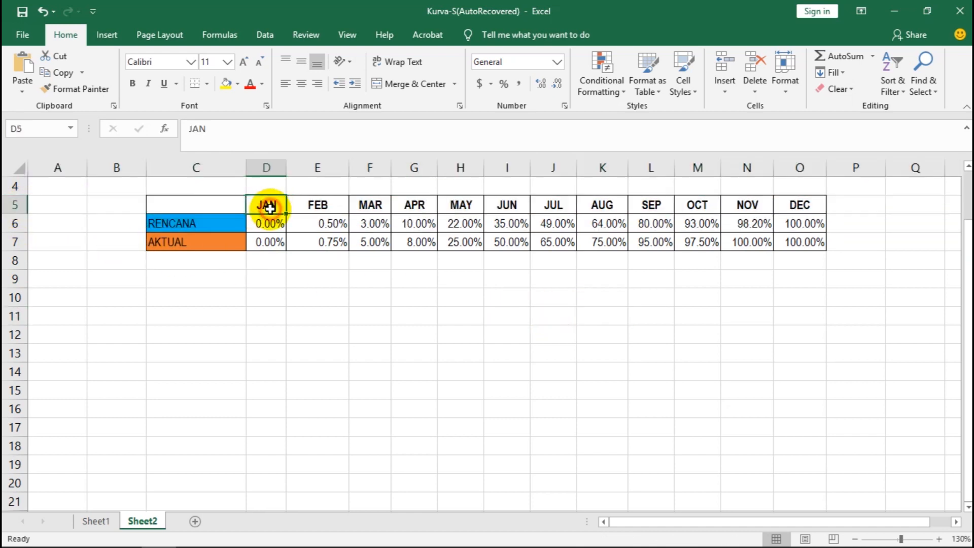
{"action": "left_click", "coordinate": [814, 202]}
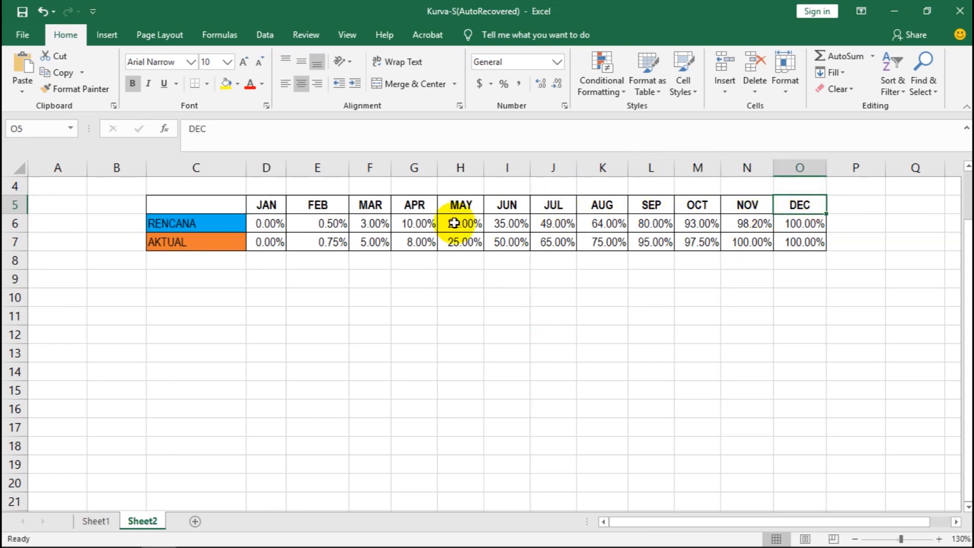
- Review the planned RENCANA row, checking the cumulative percentage cells and their formulas from January through December
{"action": "left_click", "coordinate": [12, 225]}
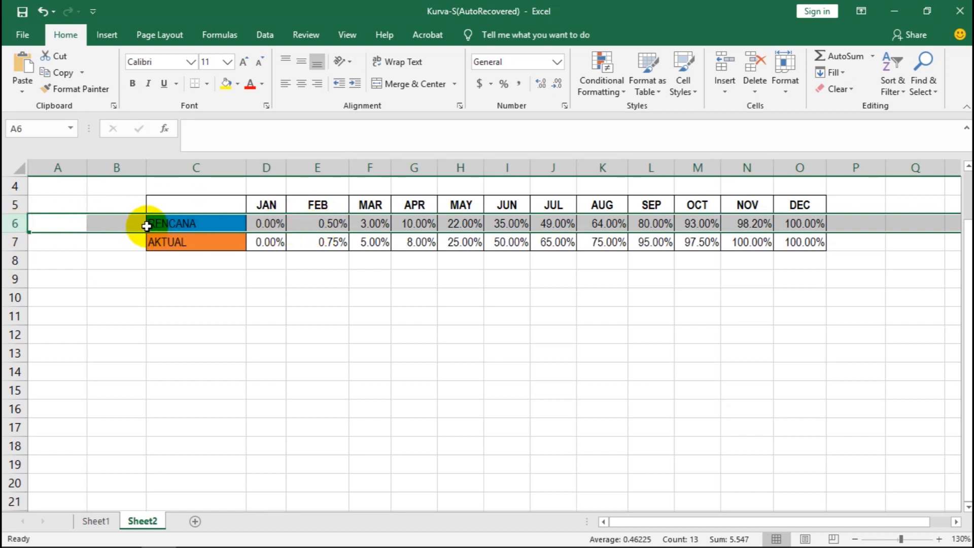
{"action": "left_click", "coordinate": [268, 224]}
{"action": "left_click", "coordinate": [311, 221]}
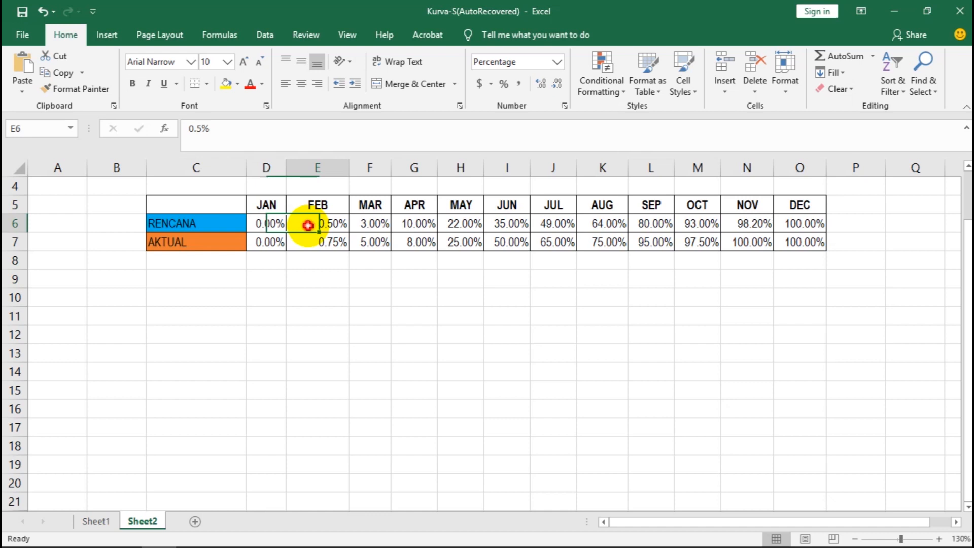
{"action": "left_click", "coordinate": [366, 222]}
{"action": "left_click", "coordinate": [412, 223]}
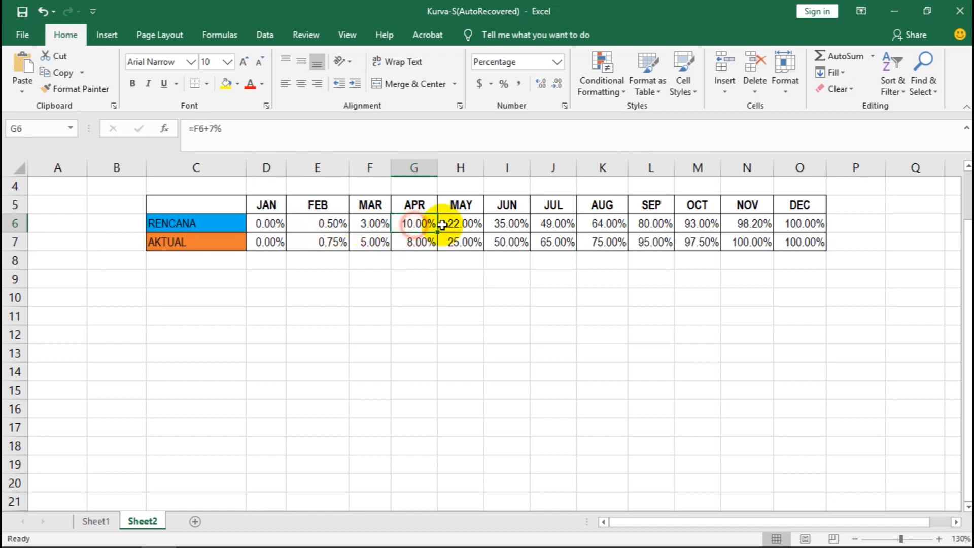
{"action": "left_click", "coordinate": [450, 222]}
{"action": "left_click", "coordinate": [507, 224]}
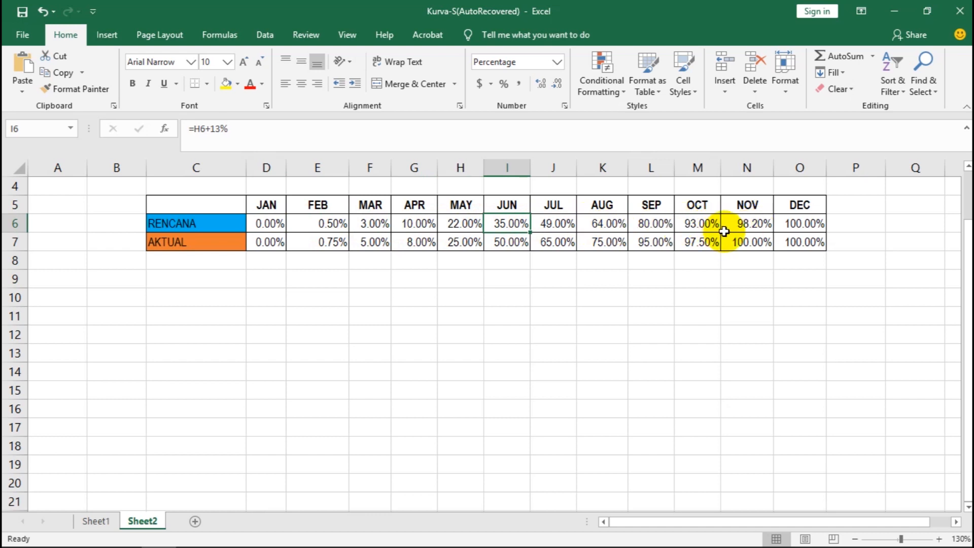
{"action": "left_click", "coordinate": [801, 221]}
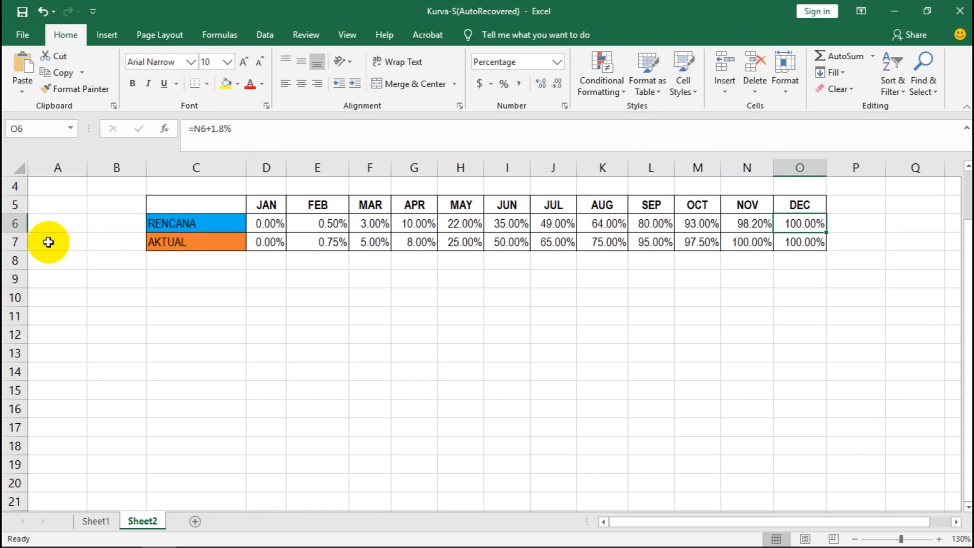
- Review the AKTUAL row, checking the actual progress percentages entered for January through April
{"action": "left_click", "coordinate": [22, 242]}
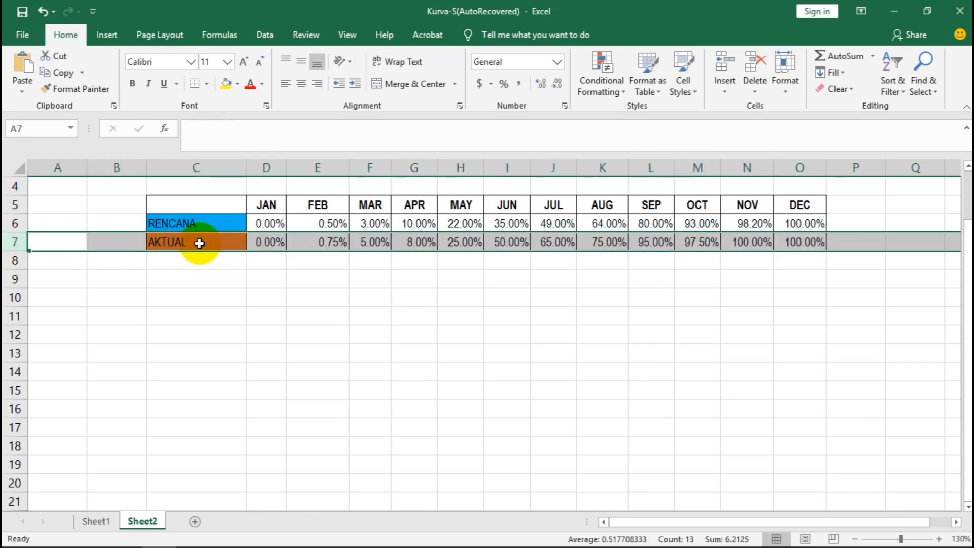
{"action": "left_click", "coordinate": [269, 242]}
{"action": "left_click", "coordinate": [321, 241]}
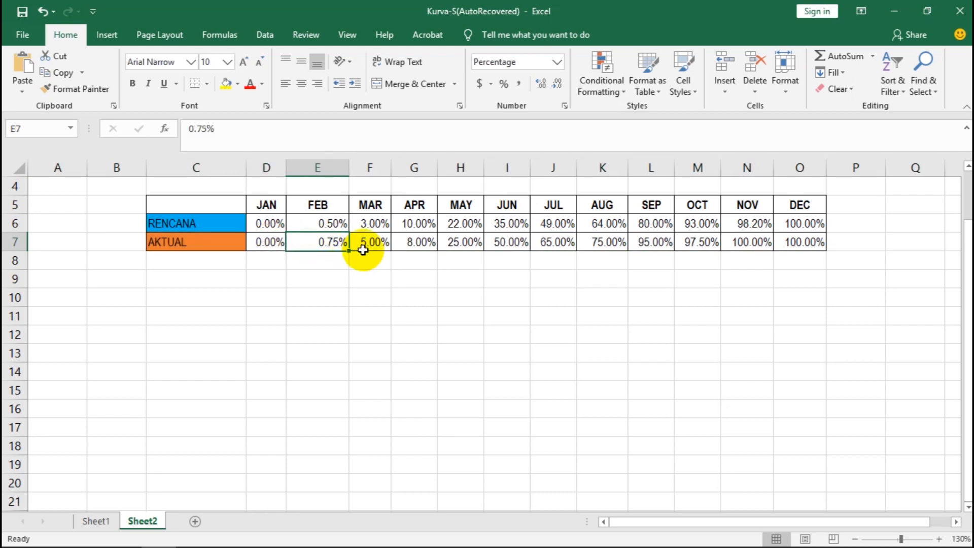
{"action": "left_click", "coordinate": [273, 242]}
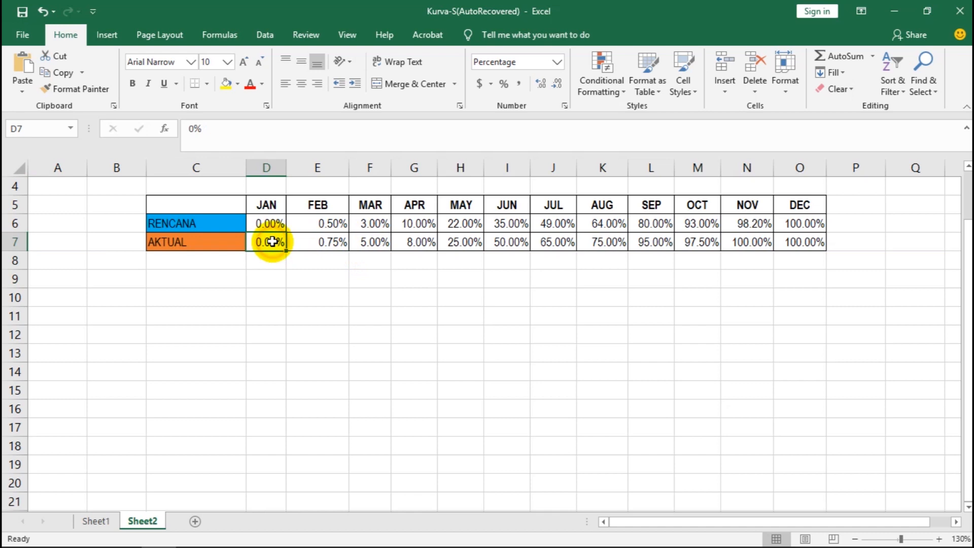
{"action": "left_click", "coordinate": [333, 244]}
{"action": "left_click", "coordinate": [370, 243]}
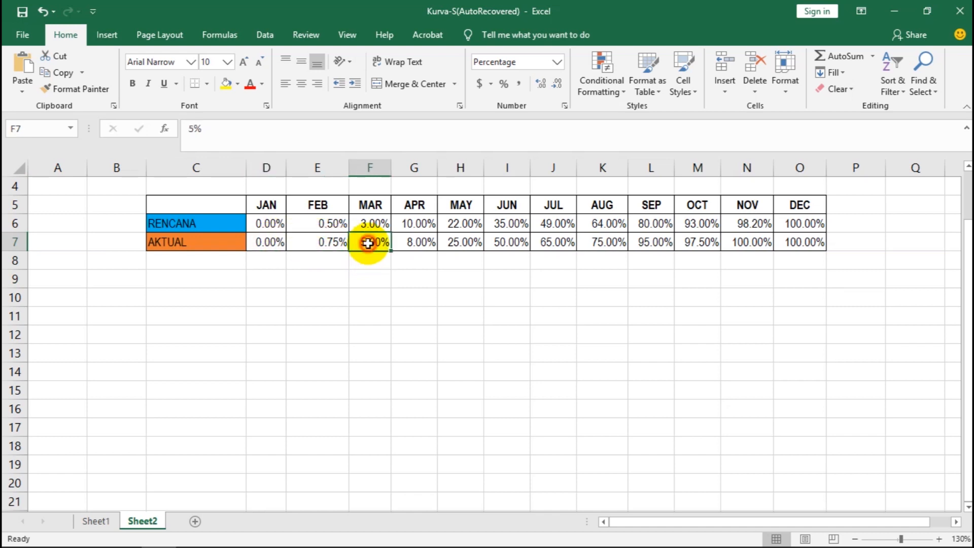
{"action": "left_click", "coordinate": [408, 242]}
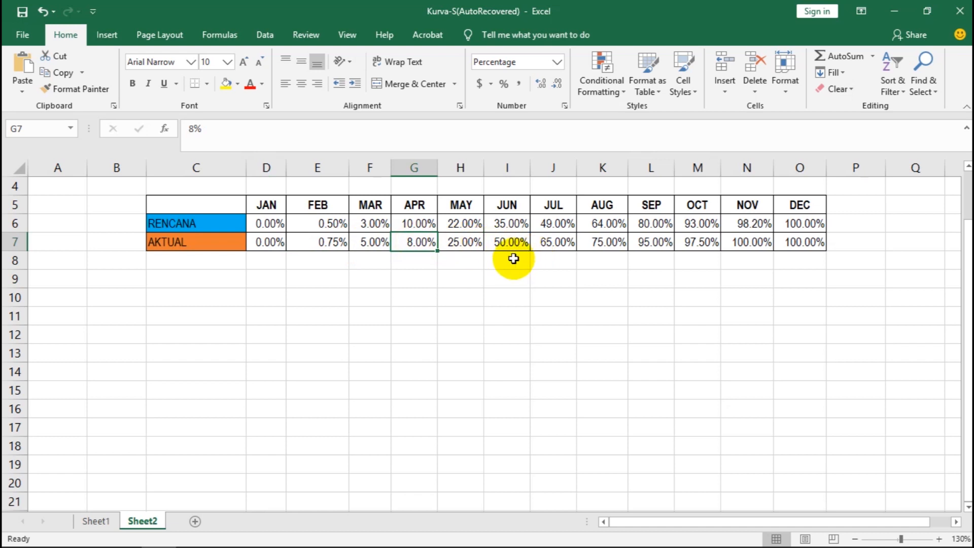
- Insert a blank line chart on Sheet2 and place it directly below the RENCANA/AKTUAL table
{"action": "left_click", "coordinate": [197, 277]}
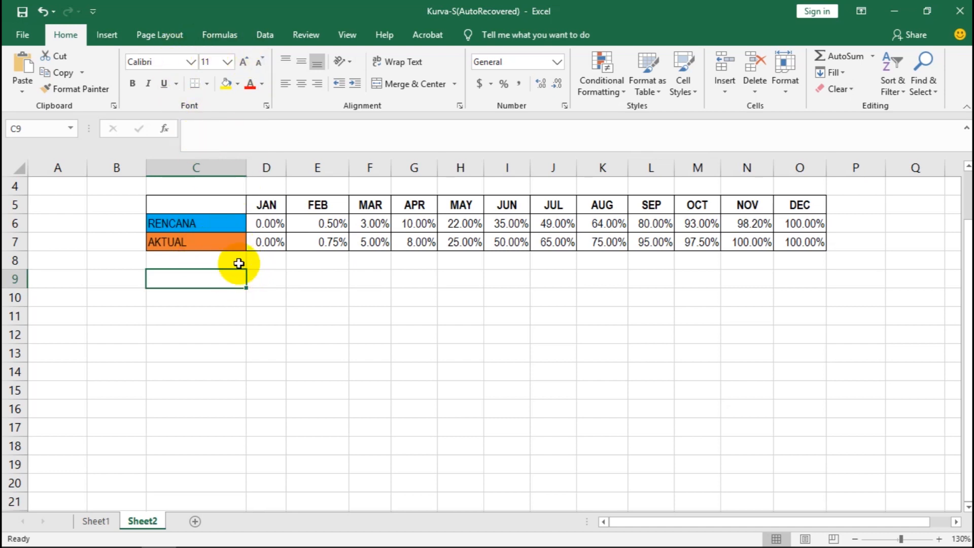
{"action": "left_click", "coordinate": [101, 36]}
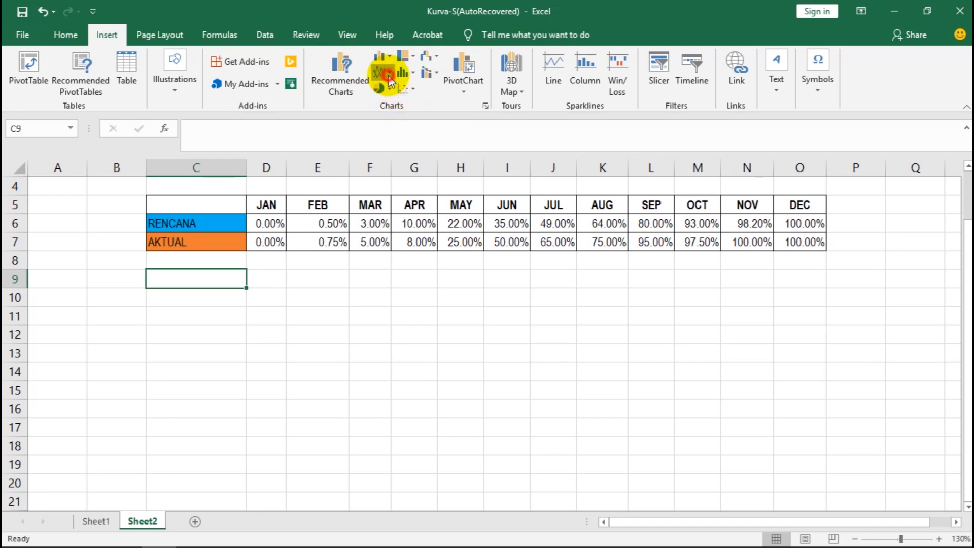
{"action": "left_click", "coordinate": [389, 77]}
{"action": "left_click", "coordinate": [391, 121]}
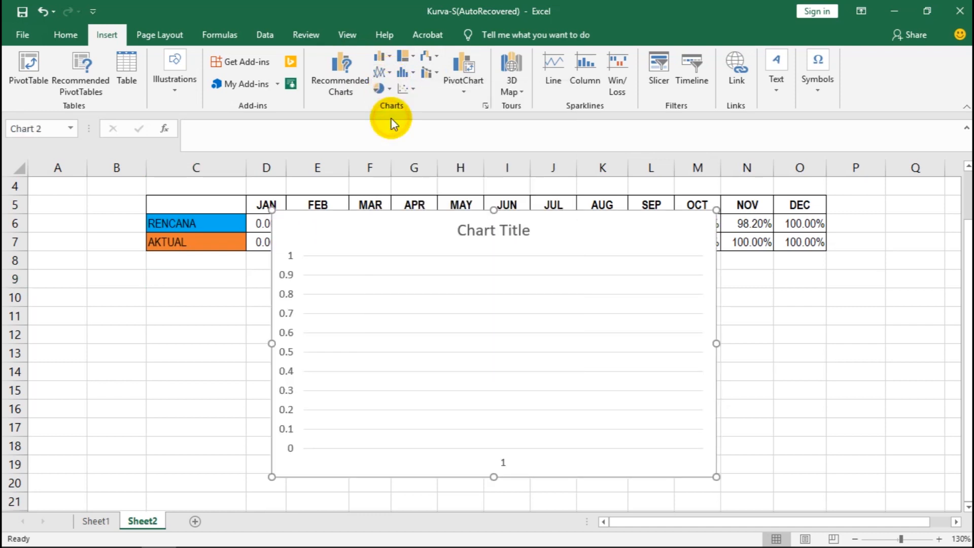
{"action": "left_click_drag", "start_coordinate": [339, 210], "coordinate": [227, 272]}
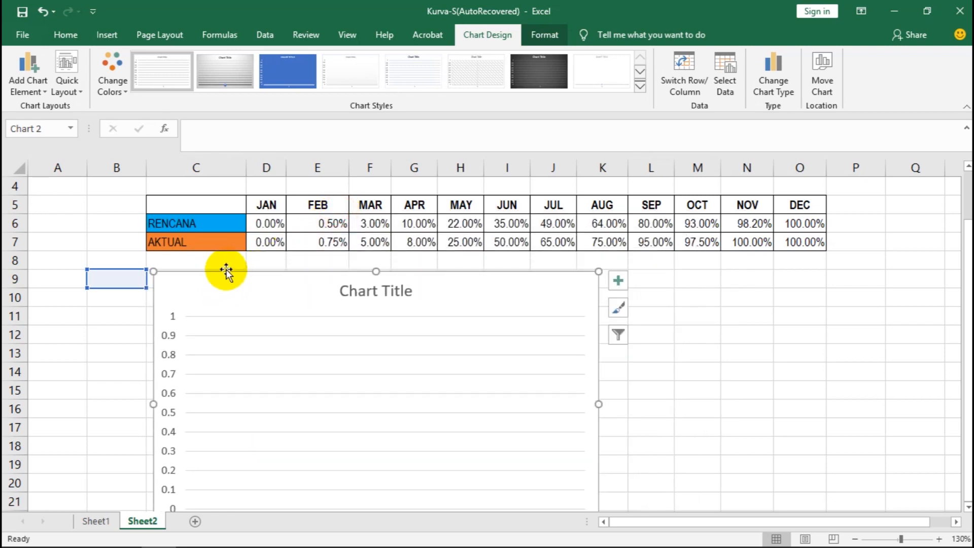
{"action": "scroll", "coordinate": [348, 273], "scroll_direction": "down", "scroll_amount": 1}
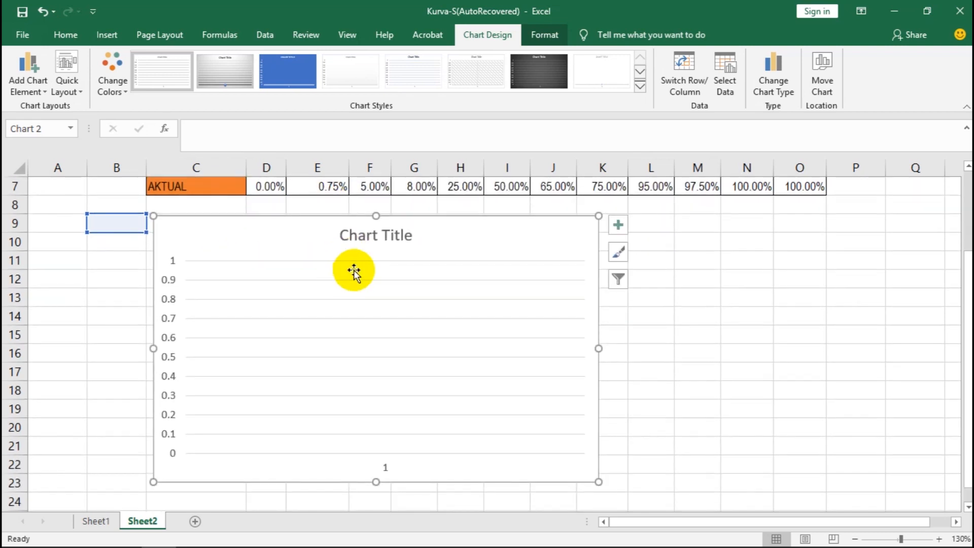
{"action": "scroll", "coordinate": [466, 272], "scroll_direction": "up", "scroll_amount": 1}
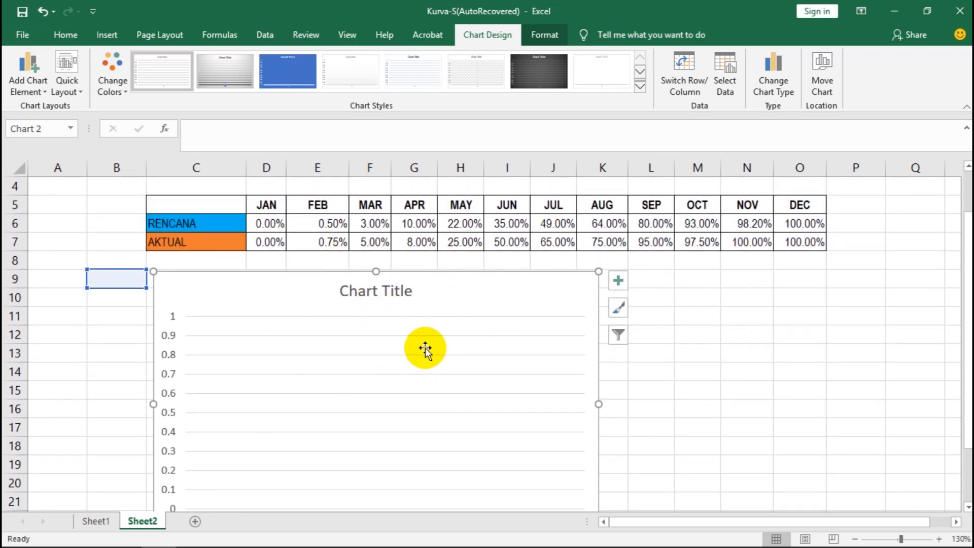
- Open the blank chart's data source and name its existing series from the RENCANA cell, Sheet2!$C$6
{"action": "right_click", "coordinate": [450, 276]}
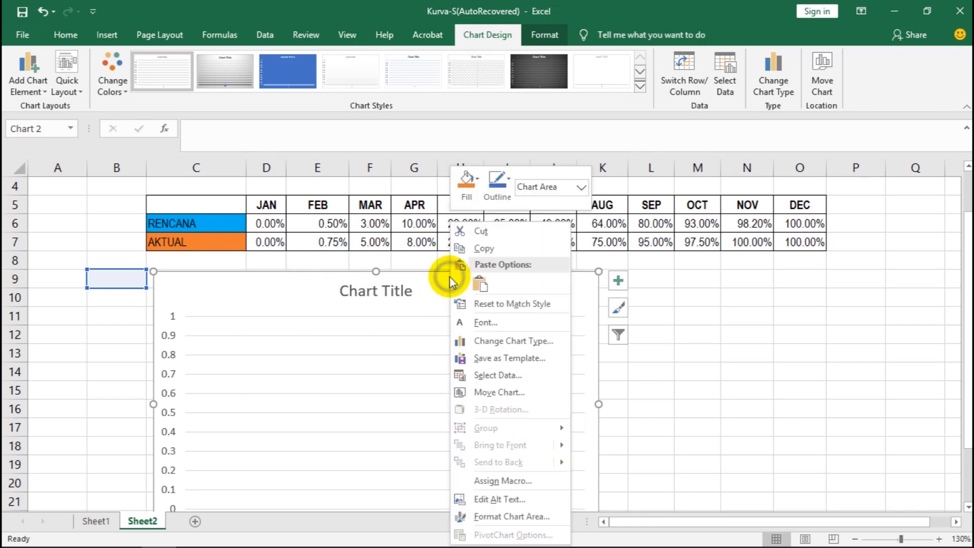
{"action": "left_click", "coordinate": [490, 376]}
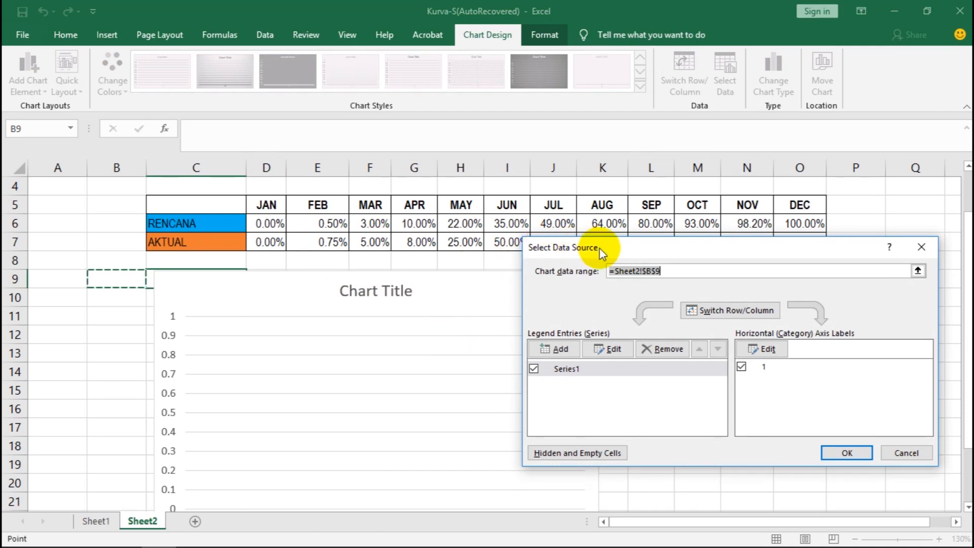
{"action": "left_click_drag", "start_coordinate": [586, 244], "coordinate": [491, 273]}
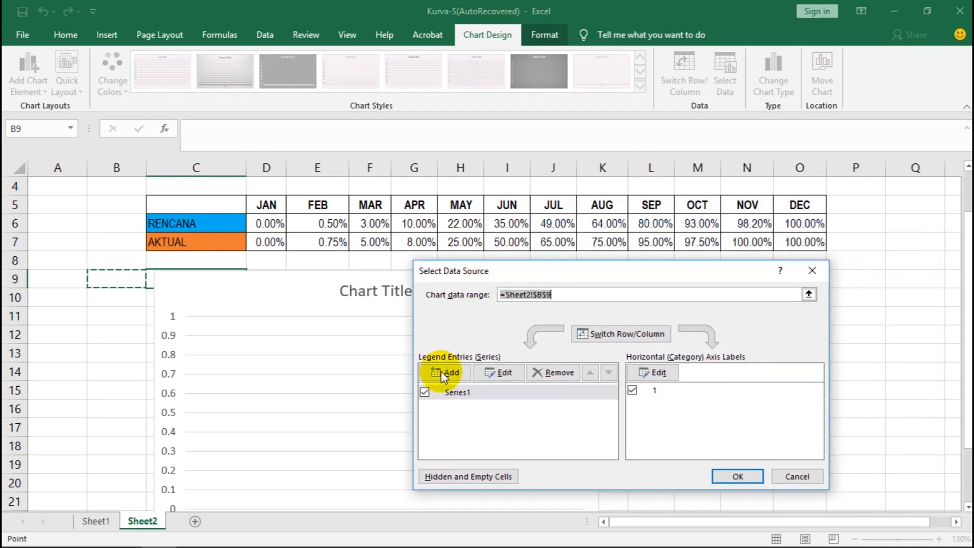
{"action": "left_click", "coordinate": [446, 393]}
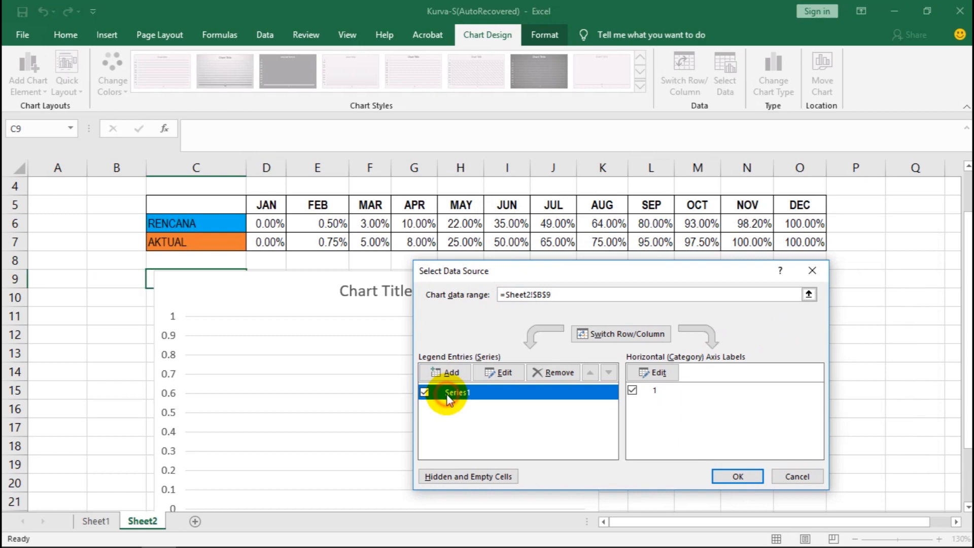
{"action": "left_click", "coordinate": [488, 373]}
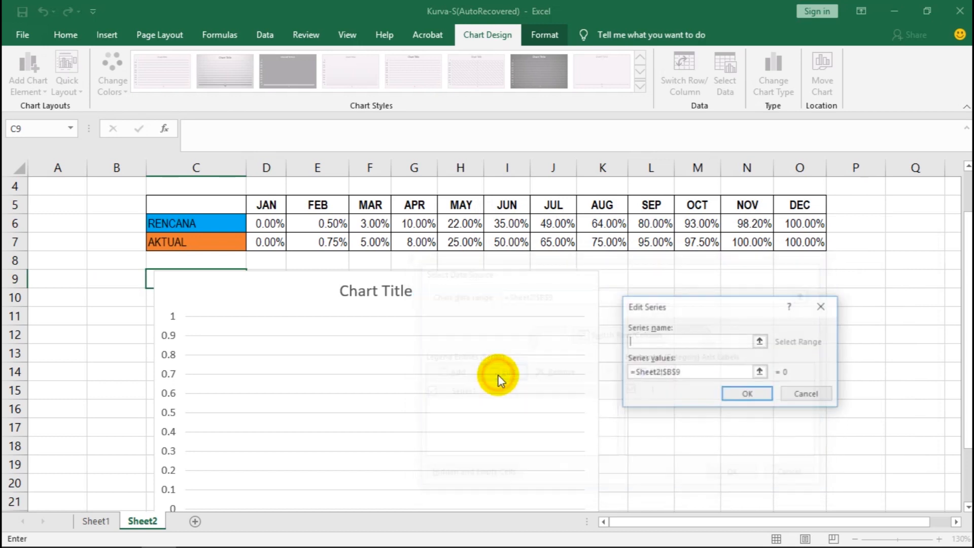
{"action": "left_click", "coordinate": [759, 342]}
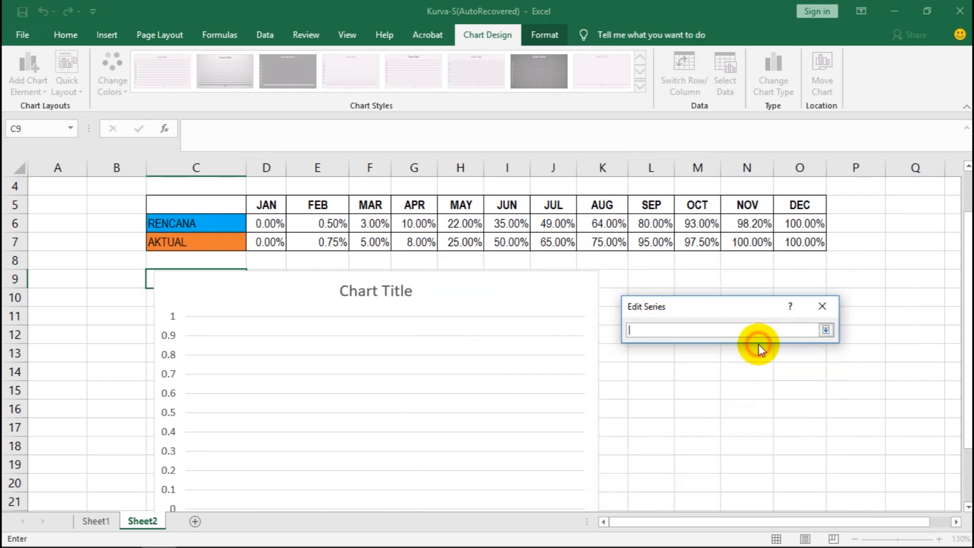
{"action": "left_click", "coordinate": [221, 225]}
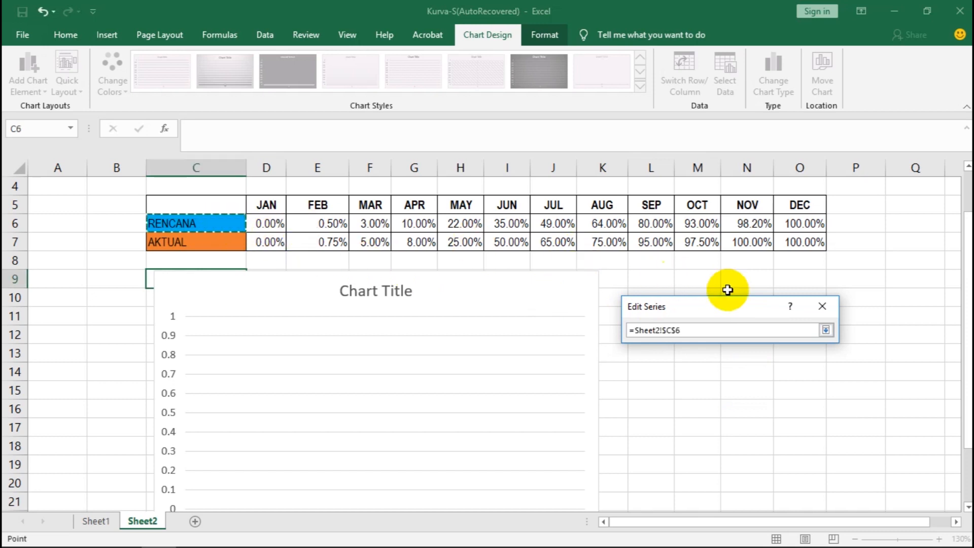
{"action": "left_click", "coordinate": [826, 330]}
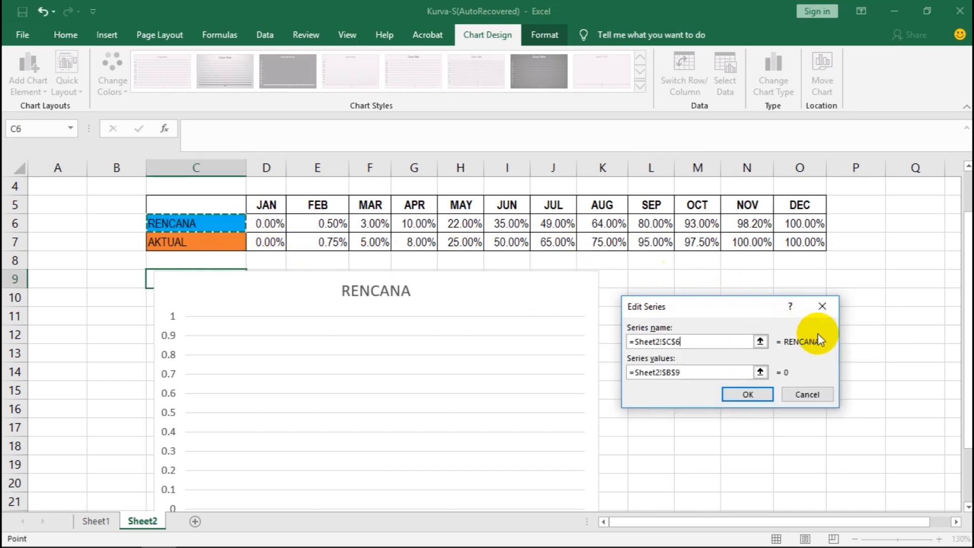
- Set the RENCANA series values to its January–December percentages, Sheet2!$D$6:$O$6
{"action": "left_click", "coordinate": [759, 373]}
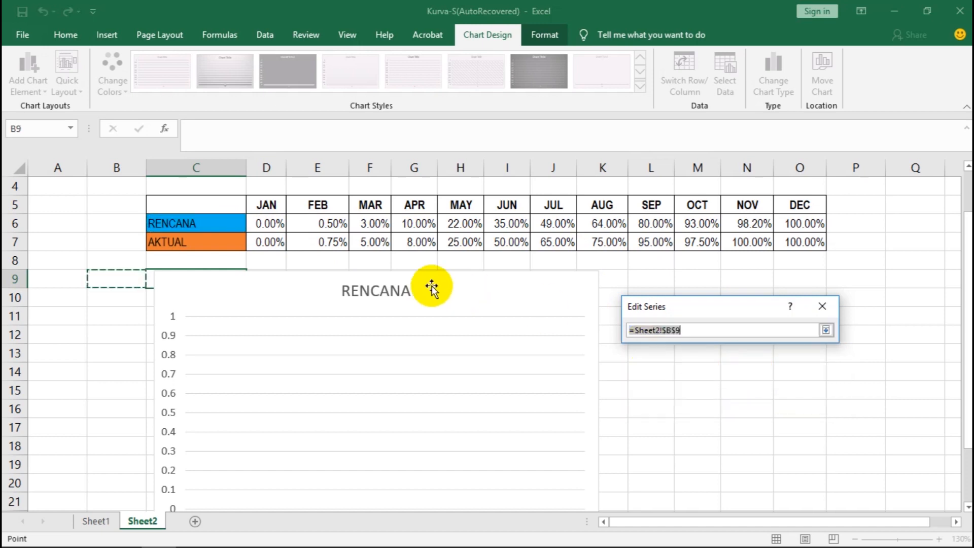
{"action": "left_click_drag", "start_coordinate": [266, 221], "coordinate": [804, 223]}
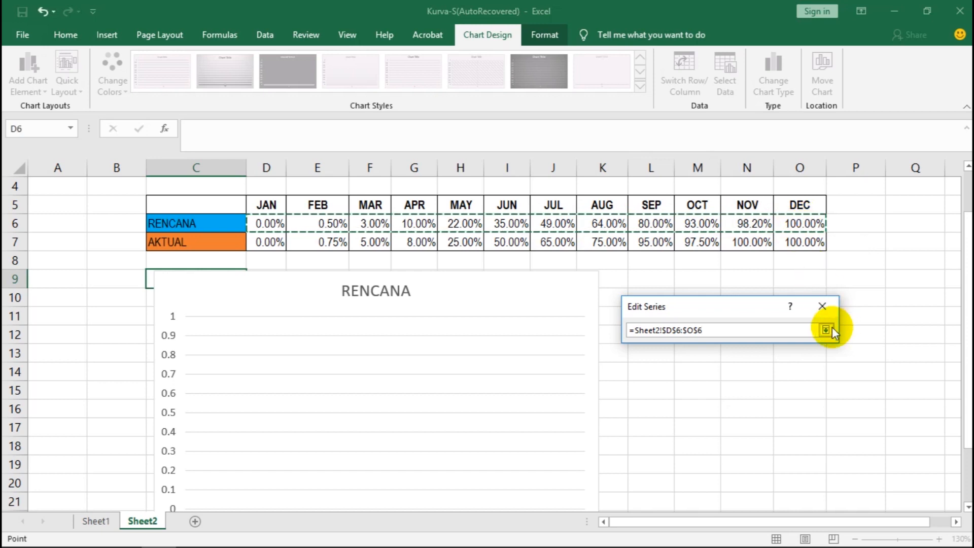
{"action": "left_click", "coordinate": [826, 332]}
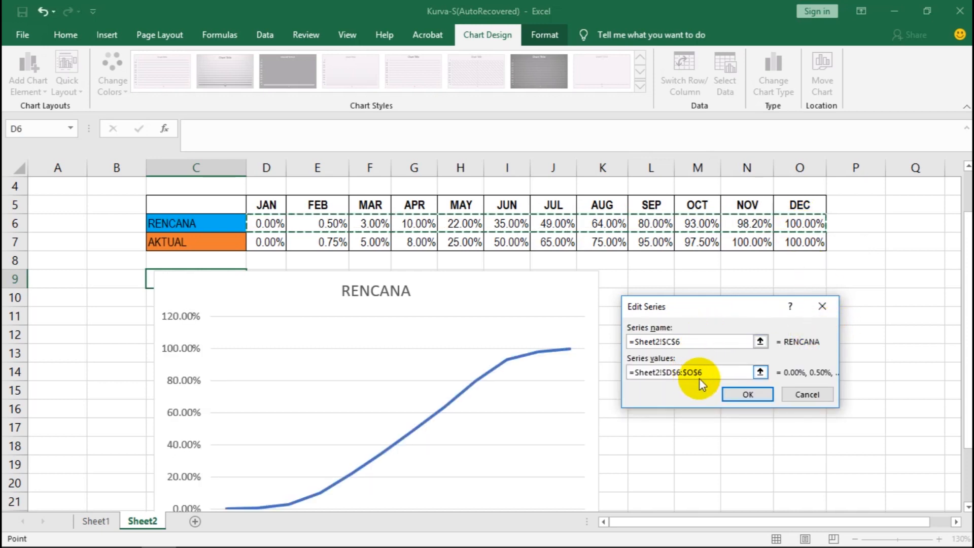
{"action": "left_click", "coordinate": [758, 399]}
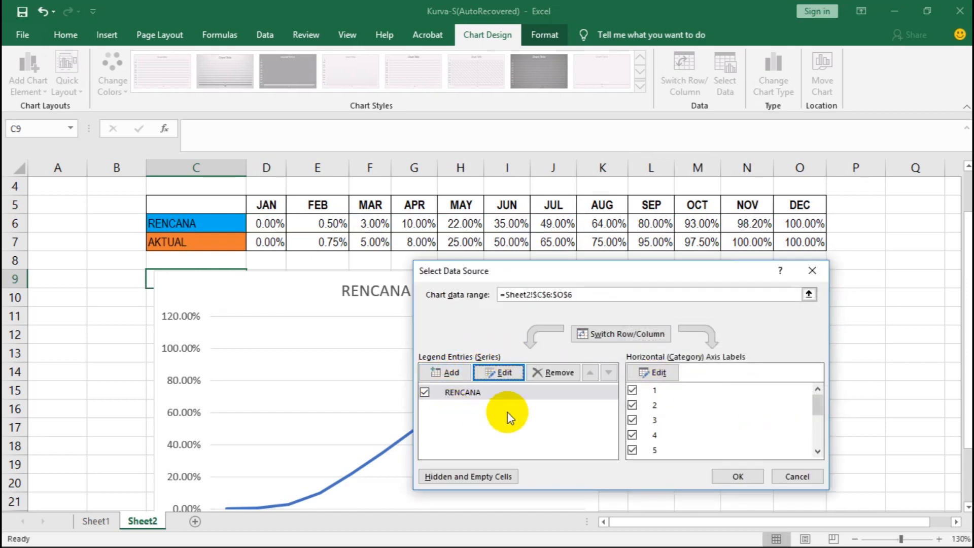
- Add a second series named from the AKTUAL cell, Sheet2!$C$7, with values from Sheet2!$D$7:$O$7
{"action": "left_click", "coordinate": [430, 376]}
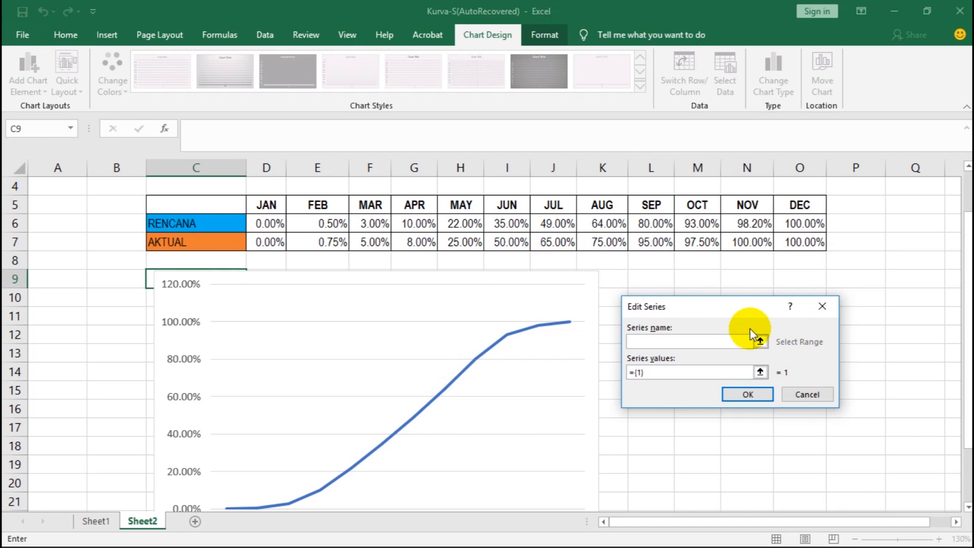
{"action": "left_click", "coordinate": [760, 342]}
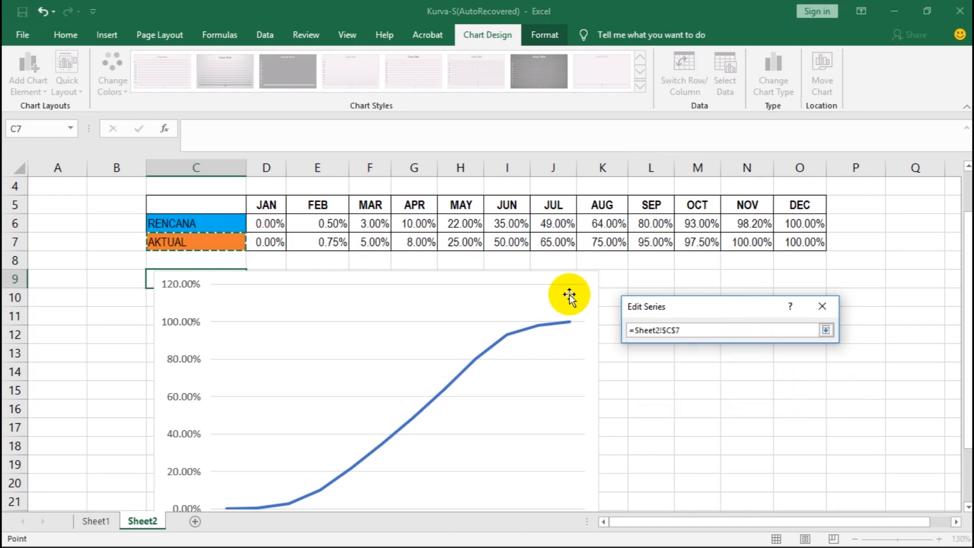
{"action": "left_click", "coordinate": [826, 330]}
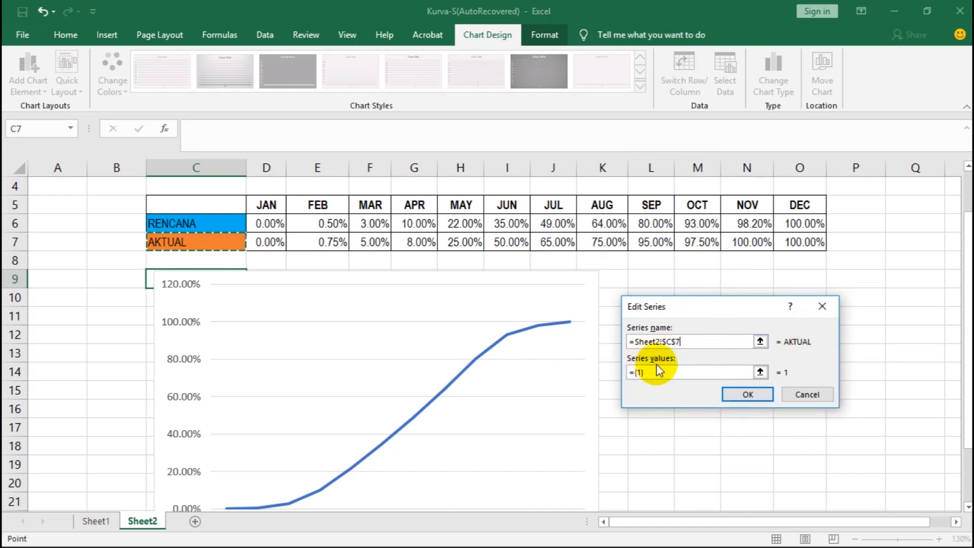
{"action": "left_click", "coordinate": [759, 372]}
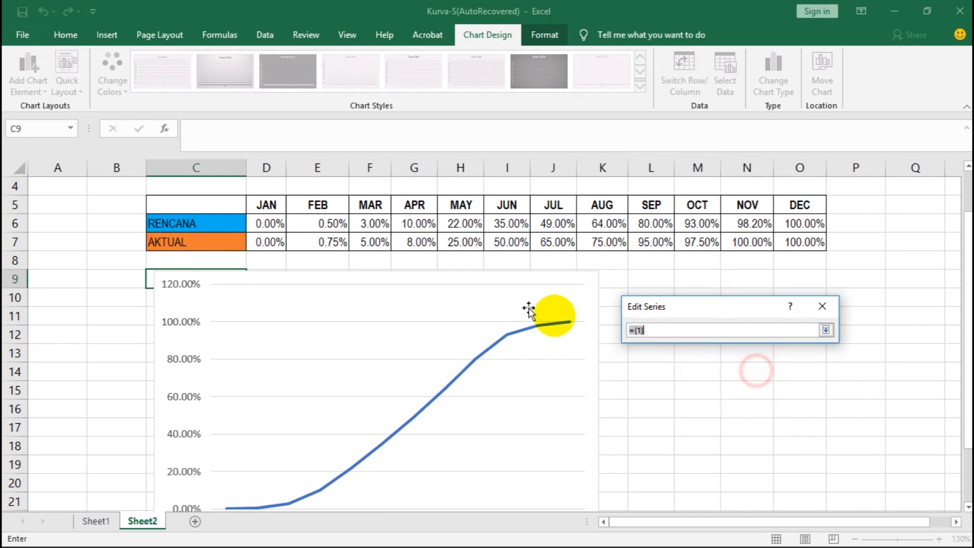
{"action": "left_click_drag", "start_coordinate": [269, 243], "coordinate": [807, 243]}
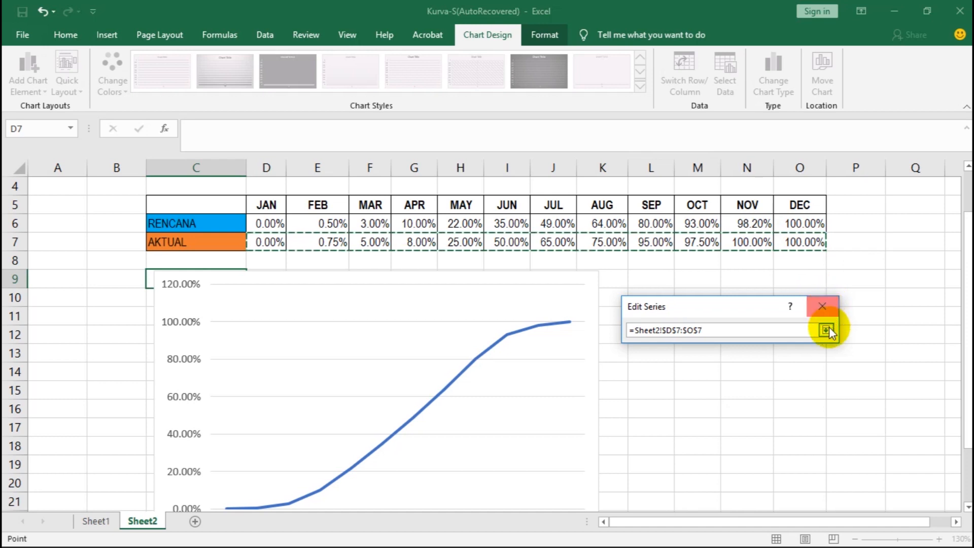
{"action": "left_click", "coordinate": [826, 330]}
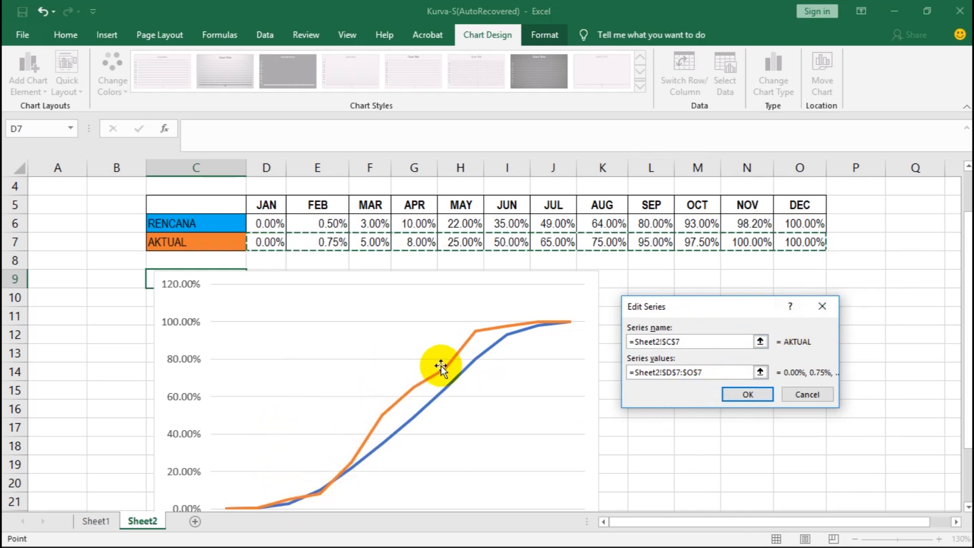
{"action": "left_click", "coordinate": [739, 401]}
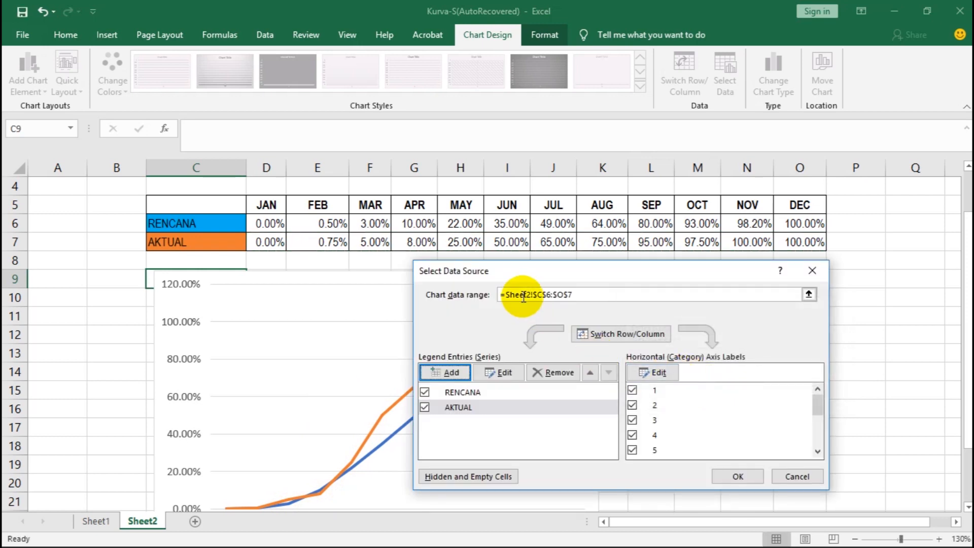
- Set the horizontal axis labels to the JAN–DEC month headings, Sheet2!$D$5:$O$5, and apply the chart's data source
{"action": "left_click_drag", "start_coordinate": [521, 279], "coordinate": [413, 224]}
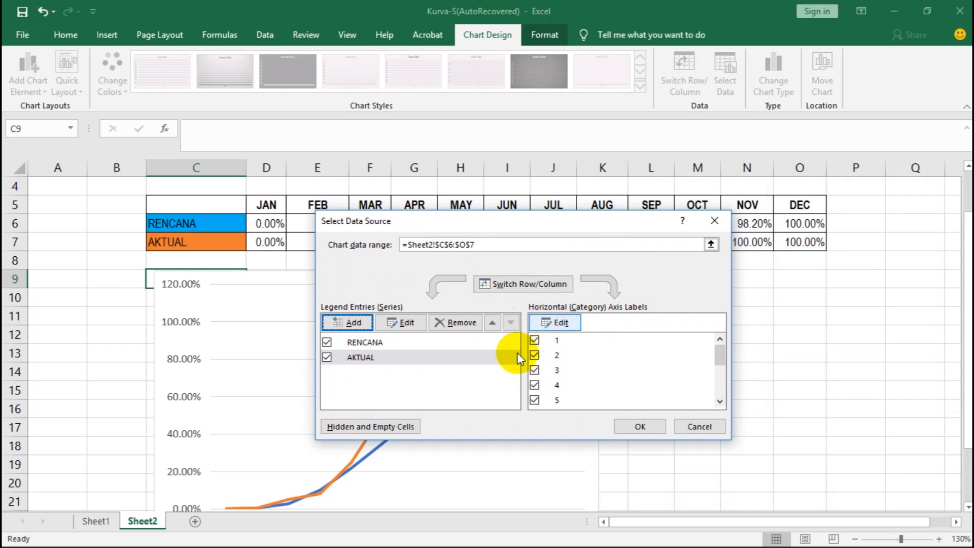
{"action": "left_click_drag", "start_coordinate": [560, 218], "coordinate": [464, 258]}
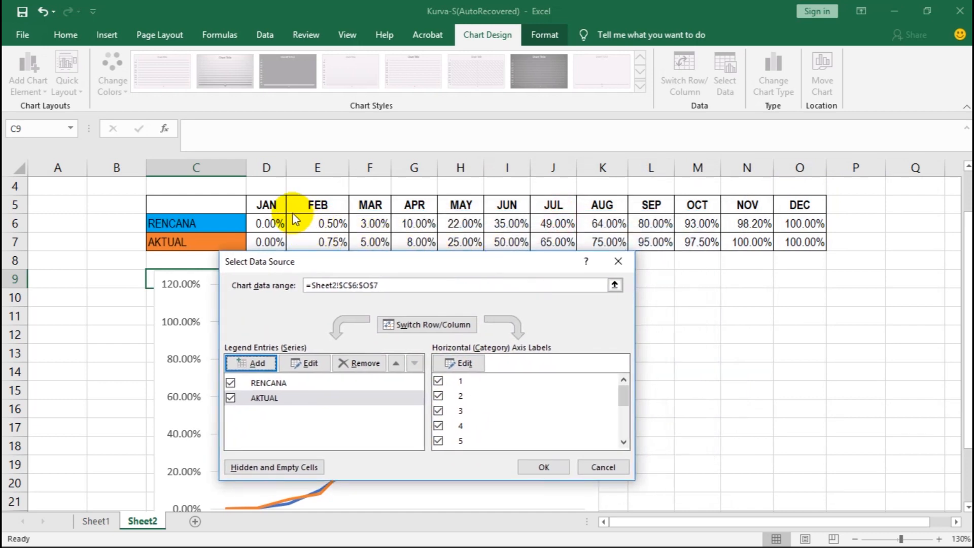
{"action": "left_click", "coordinate": [472, 362]}
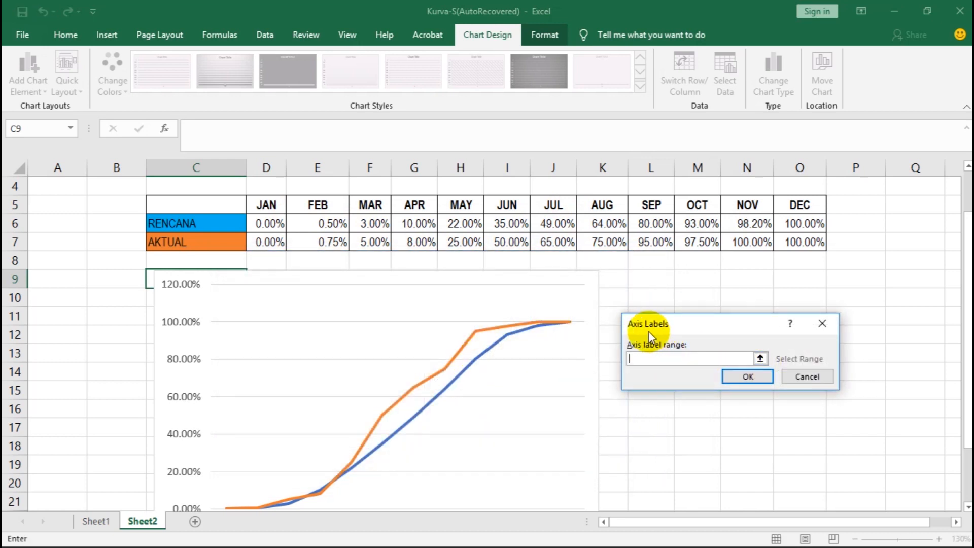
{"action": "left_click", "coordinate": [761, 359]}
{"action": "left_click_drag", "start_coordinate": [277, 207], "coordinate": [790, 209]}
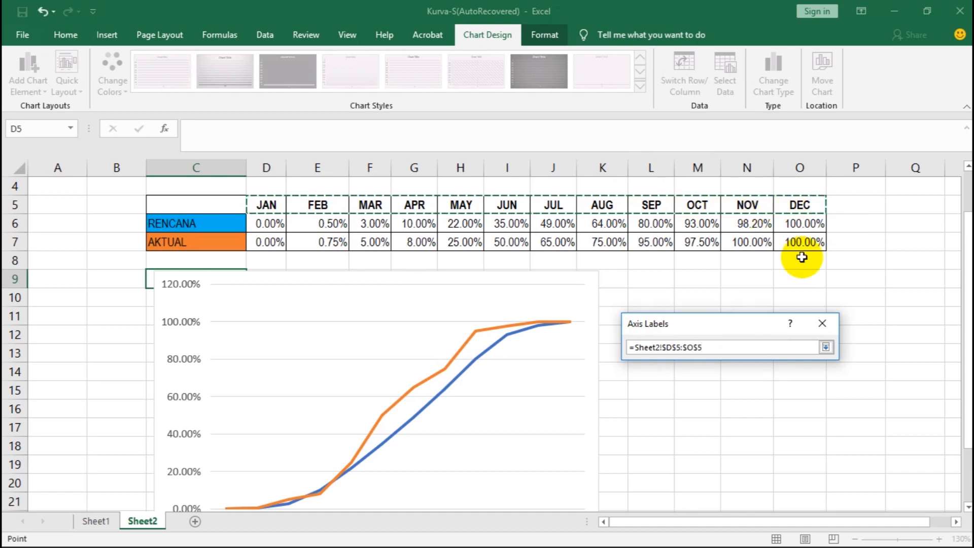
{"action": "left_click", "coordinate": [827, 350]}
{"action": "left_click", "coordinate": [747, 376]}
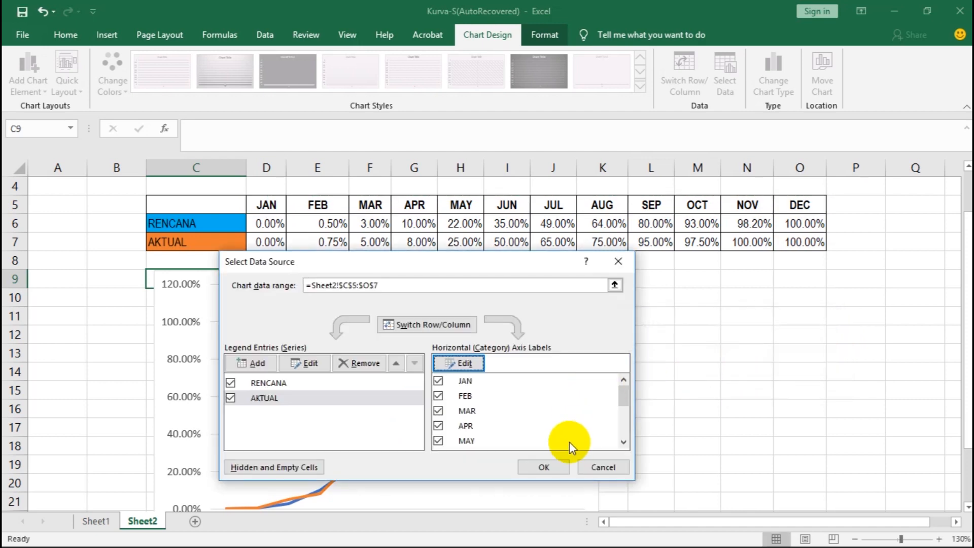
{"action": "left_click", "coordinate": [544, 467]}
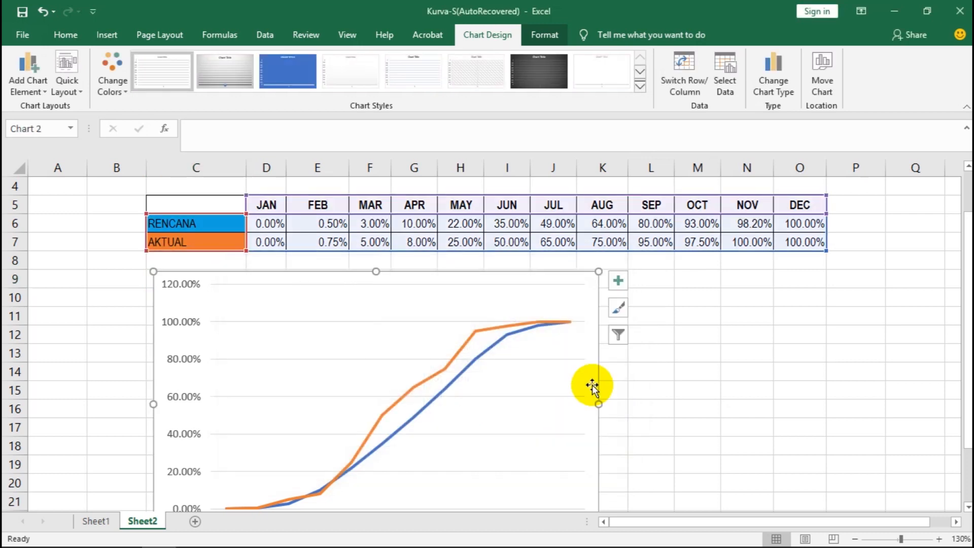
- Widen the S-curve chart so it ends about level with the table's DEC column, then deselect it
{"action": "left_click_drag", "start_coordinate": [966, 246], "coordinate": [967, 251]}
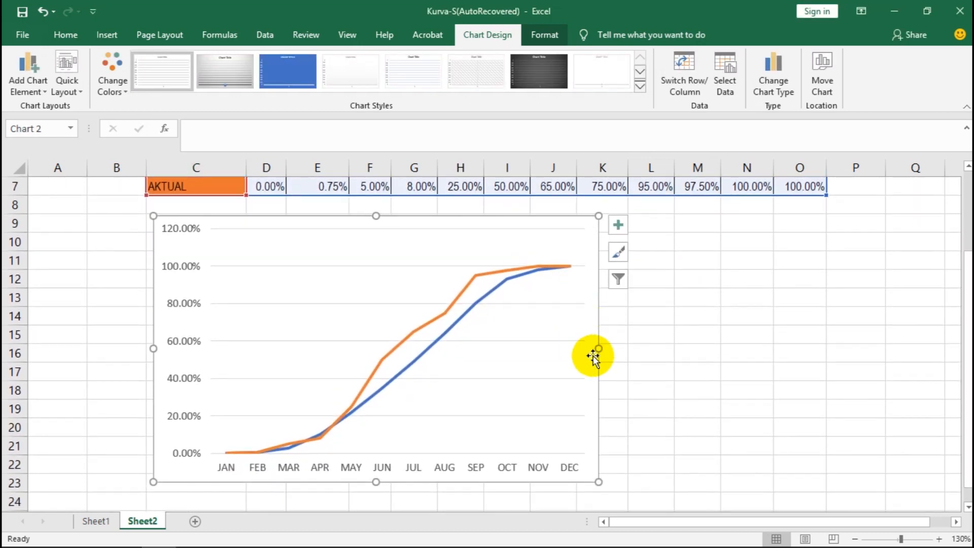
{"action": "left_click_drag", "start_coordinate": [594, 348], "coordinate": [822, 347]}
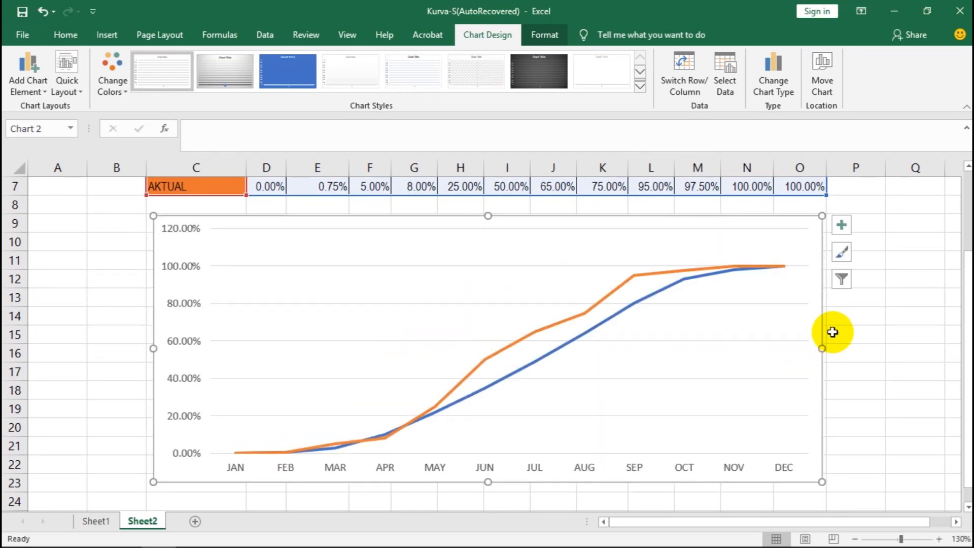
{"action": "left_click", "coordinate": [899, 296]}
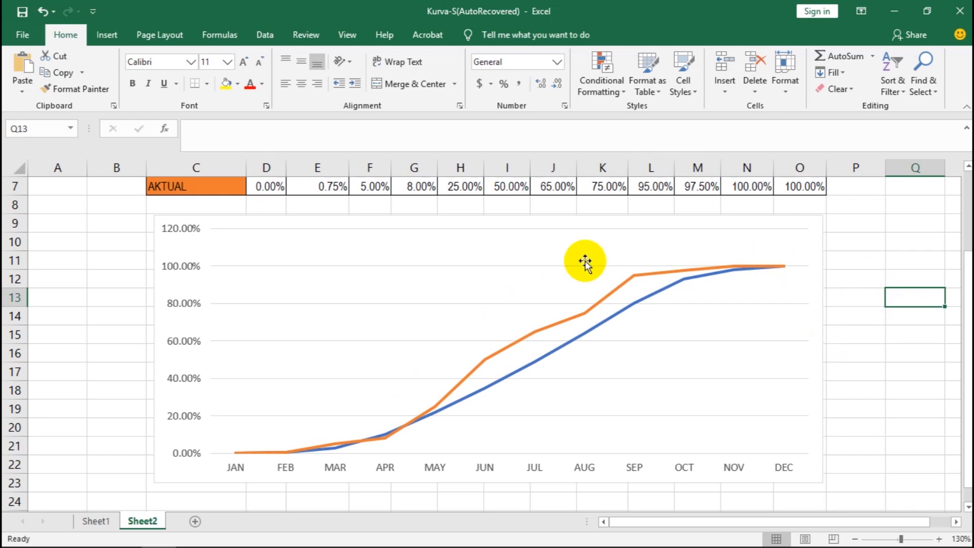
- Try the dark grey gradient chart style on the S-curve chart
{"action": "left_click_drag", "start_coordinate": [968, 264], "coordinate": [966, 246]}
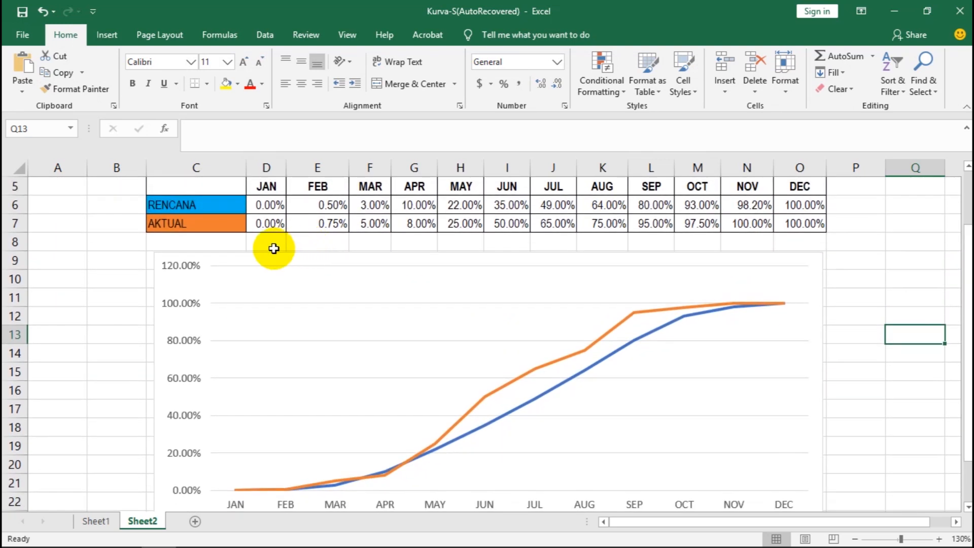
{"action": "left_click", "coordinate": [272, 254]}
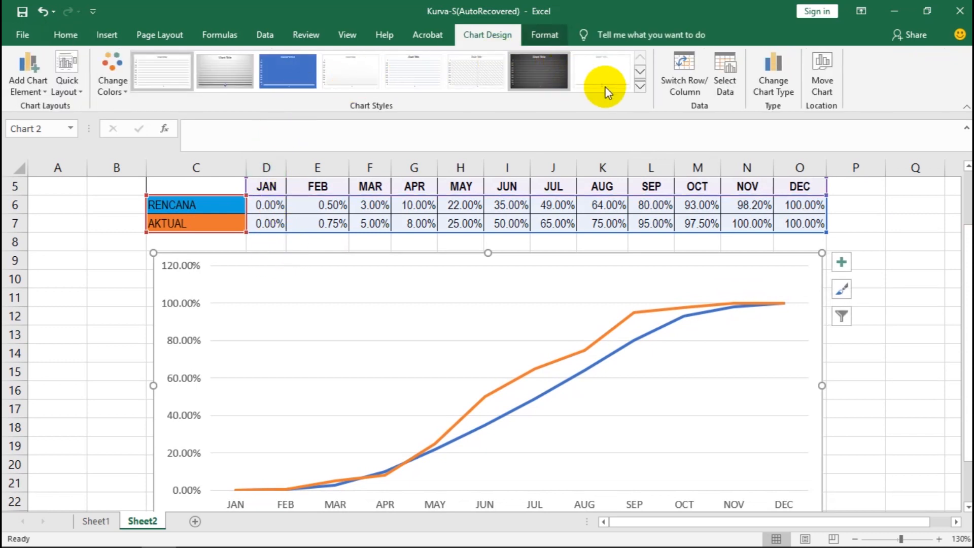
{"action": "left_click", "coordinate": [640, 87]}
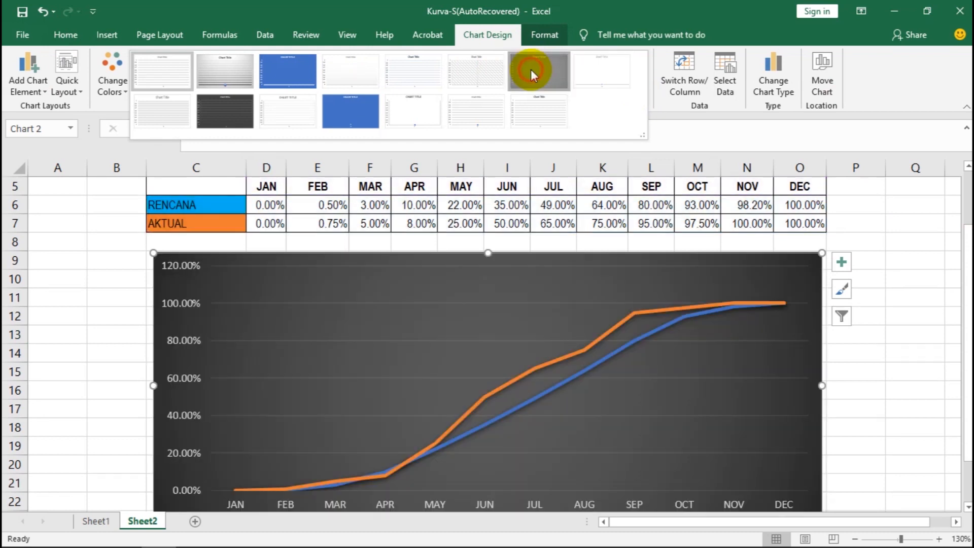
{"action": "left_click", "coordinate": [530, 69]}
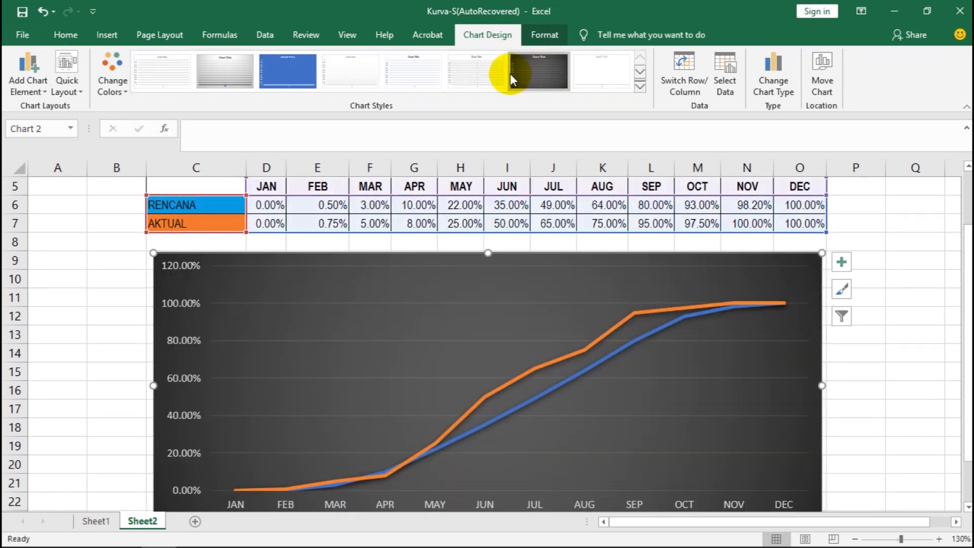
- Apply the light chart style with vertical drop lines and no horizontal gridlines to the S-curve chart
{"action": "left_click", "coordinate": [640, 86]}
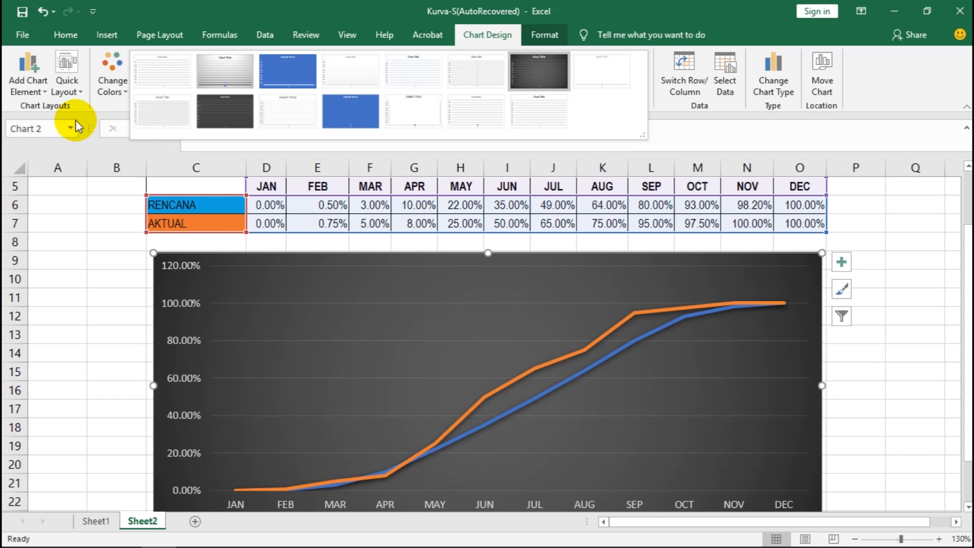
{"action": "left_click", "coordinate": [409, 17]}
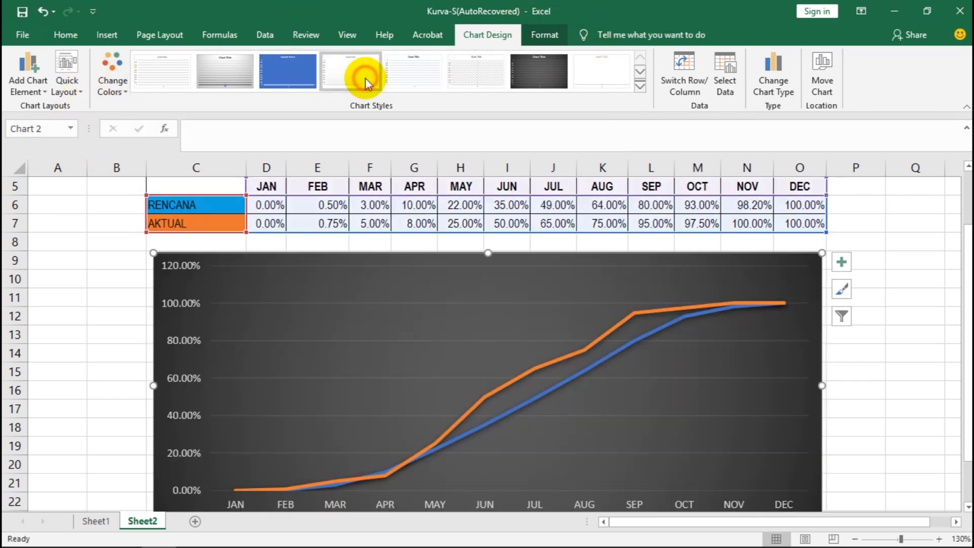
{"action": "left_click", "coordinate": [365, 77]}
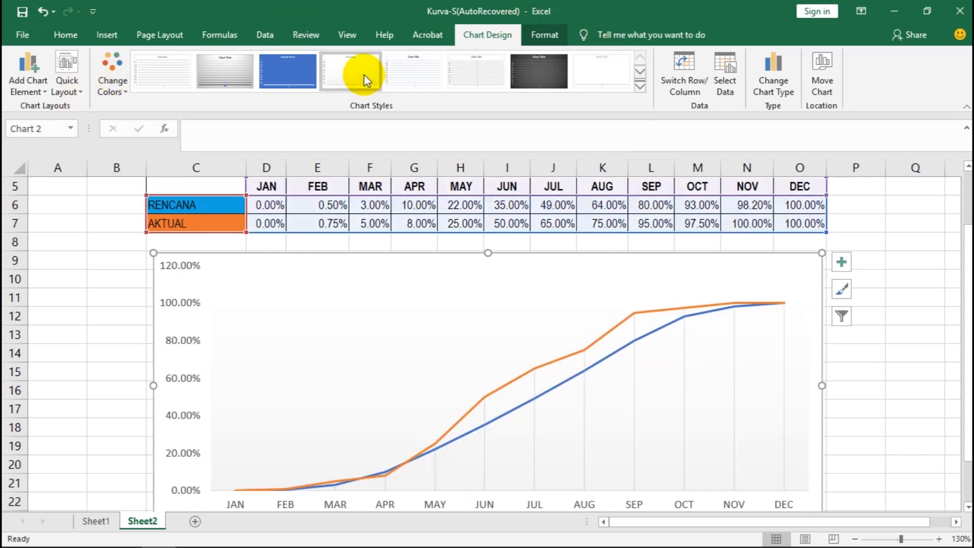
- Apply the white chart style with thick lines and horizontal gridlines, using the layout with chart title, vertical axis title and data table with legend keys
{"action": "left_click", "coordinate": [606, 70]}
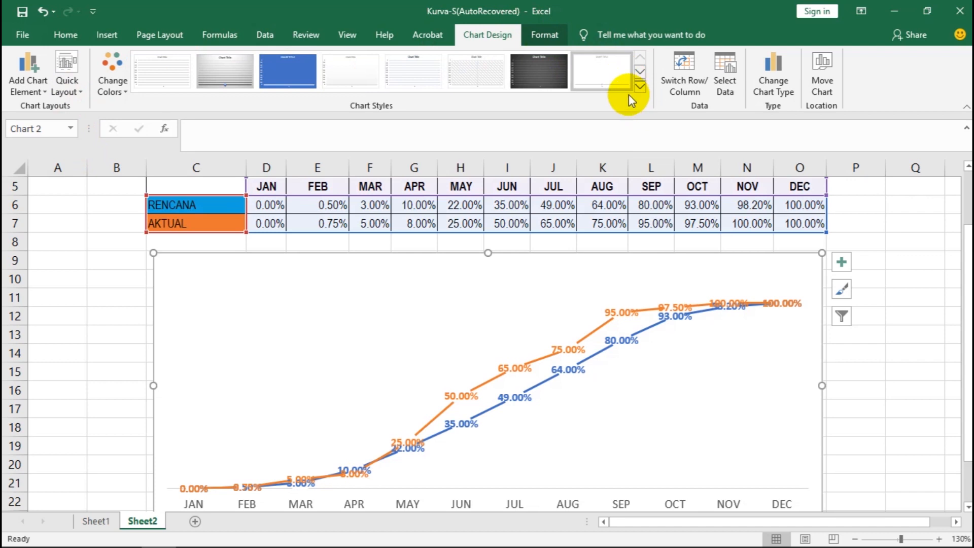
{"action": "left_click", "coordinate": [418, 75]}
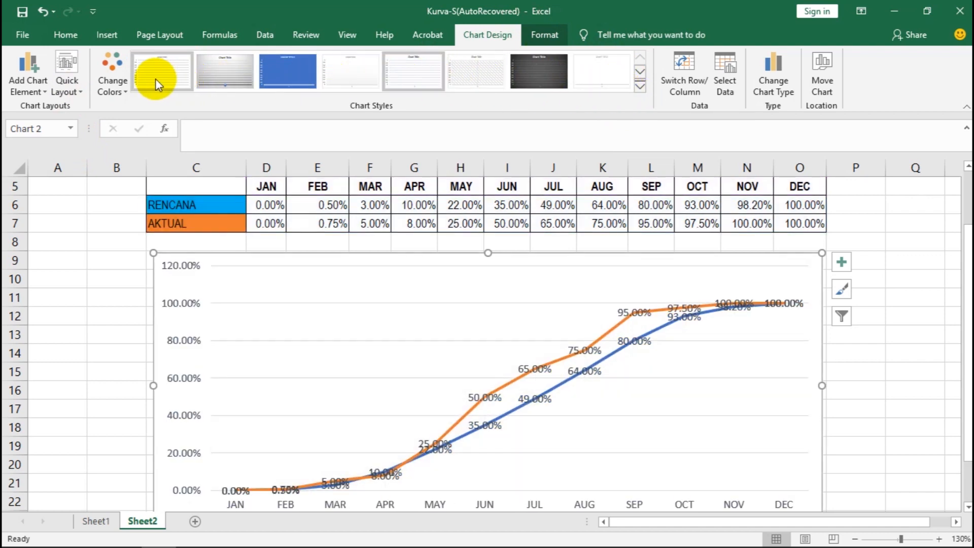
{"action": "left_click", "coordinate": [74, 91]}
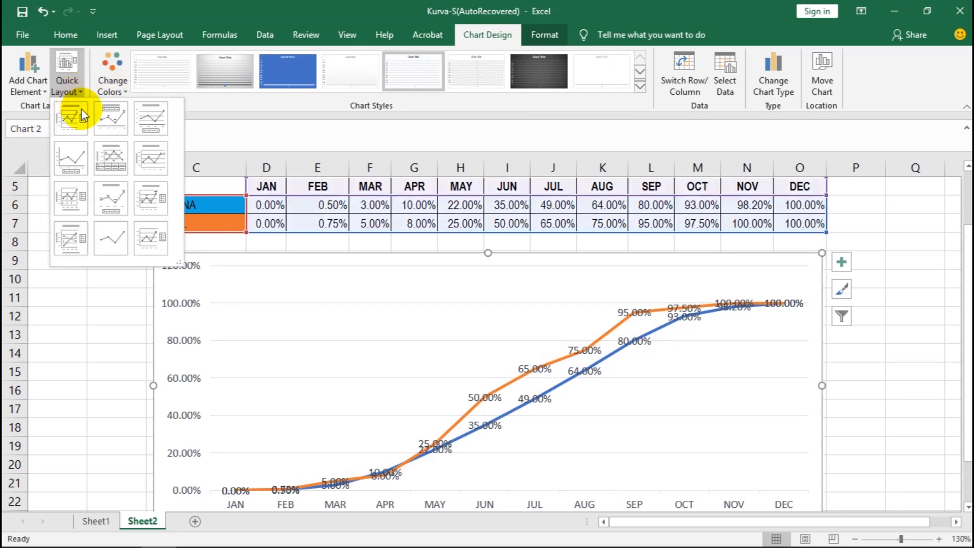
{"action": "left_click", "coordinate": [110, 156]}
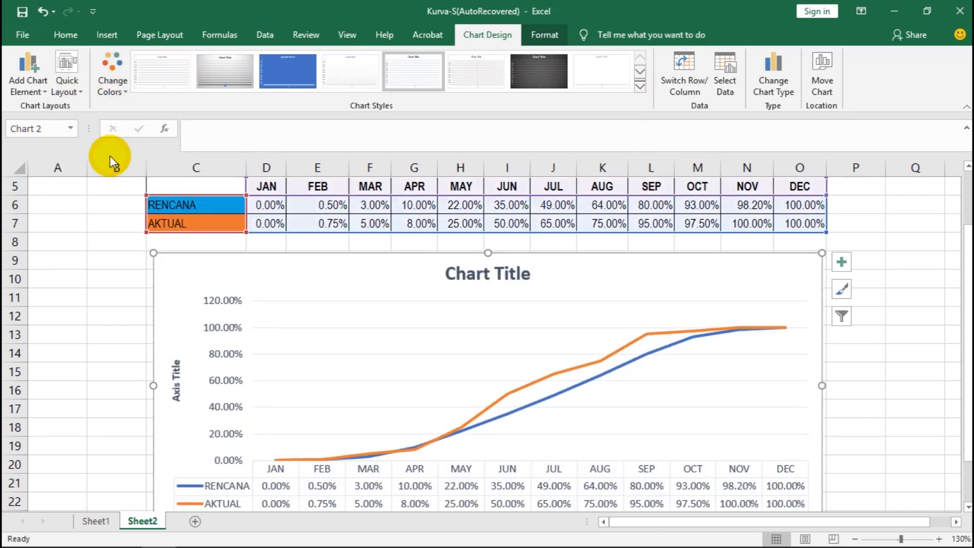
- Replace the placeholder chart title of the S-curve chart with "Kurva-S"
{"action": "left_click_drag", "start_coordinate": [962, 260], "coordinate": [956, 299]}
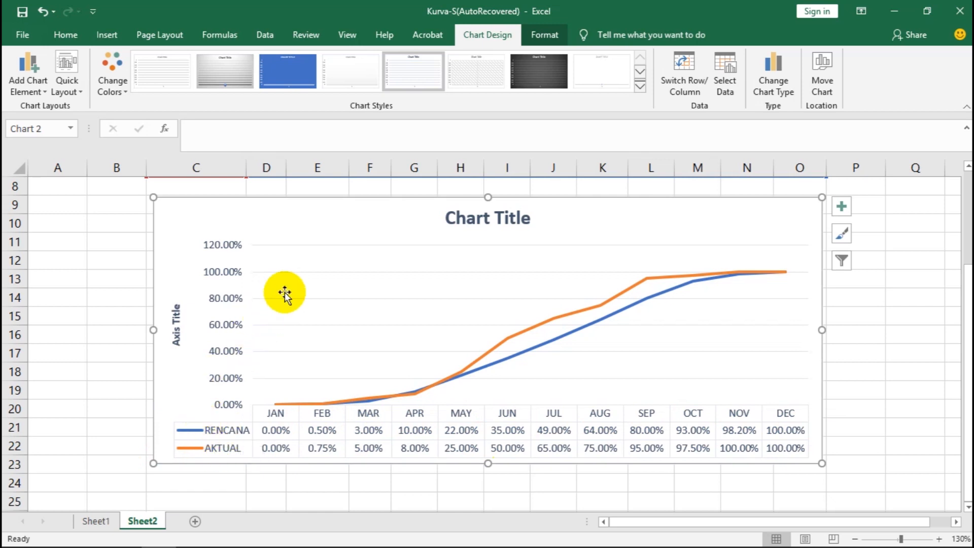
{"action": "left_click", "coordinate": [446, 223]}
{"action": "left_click_drag", "start_coordinate": [447, 218], "coordinate": [536, 216]}
{"action": "type", "text": "K"}
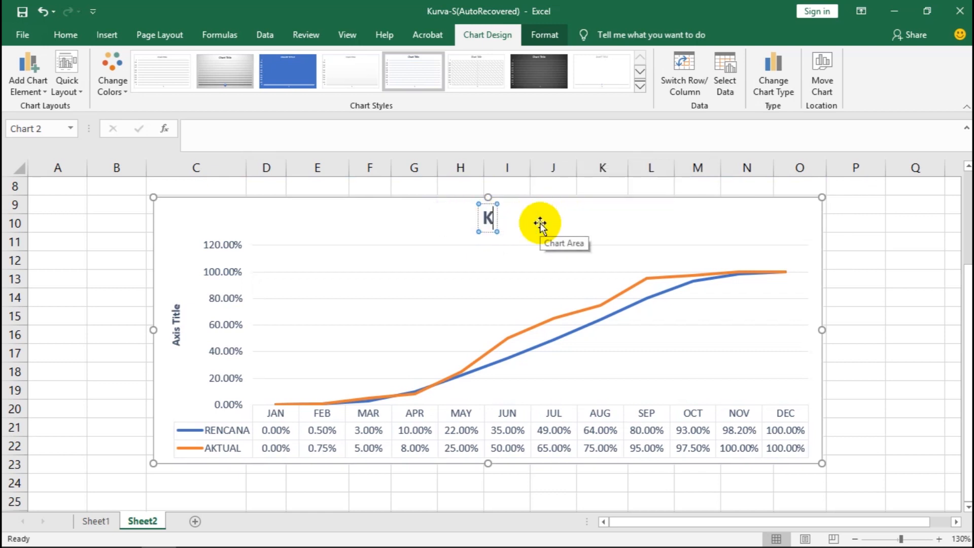
{"action": "type", "text": "urva-S"}
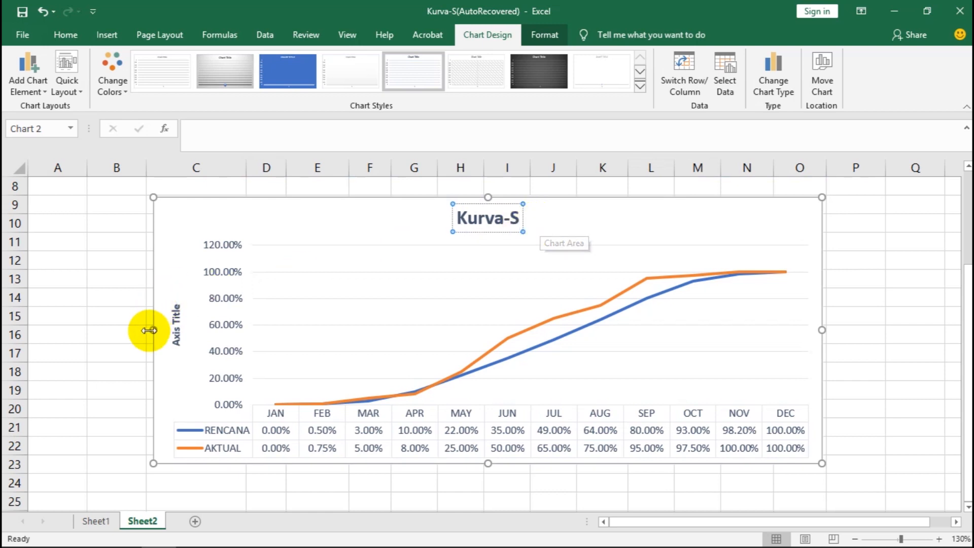
- Replace the placeholder vertical axis title with "Progress (%)" and deselect the chart
{"action": "left_click", "coordinate": [177, 334]}
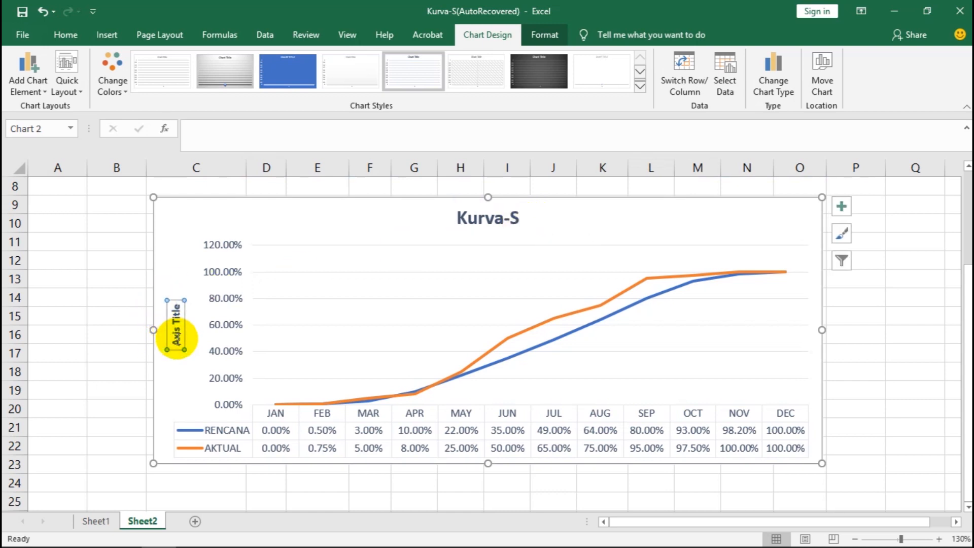
{"action": "left_click_drag", "start_coordinate": [177, 346], "coordinate": [178, 305]}
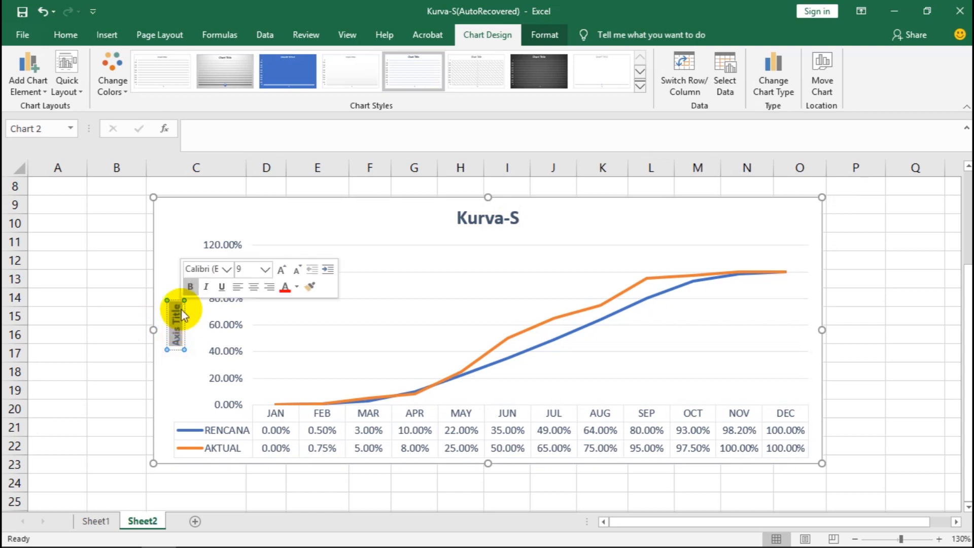
{"action": "key", "text": "BackSpace"}
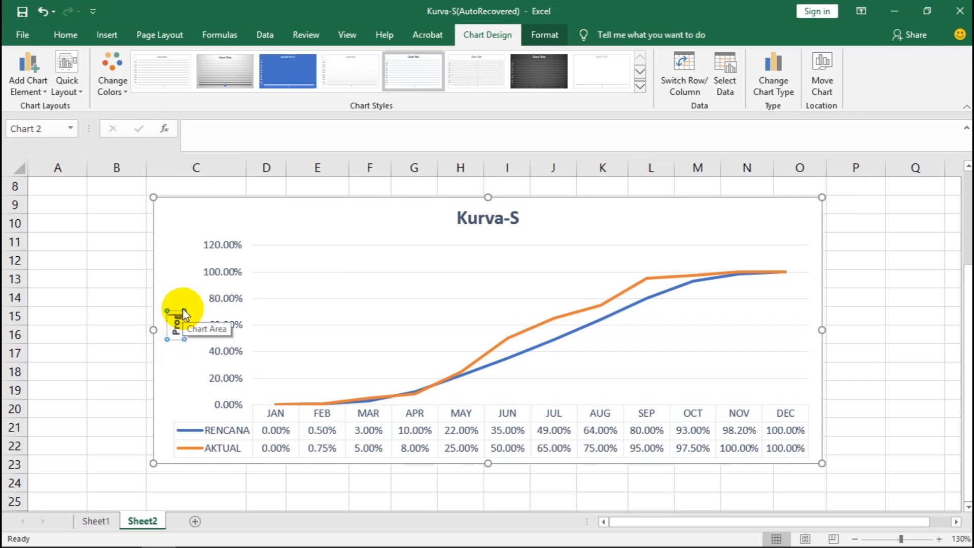
{"action": "type", "text": "Progress (%"}
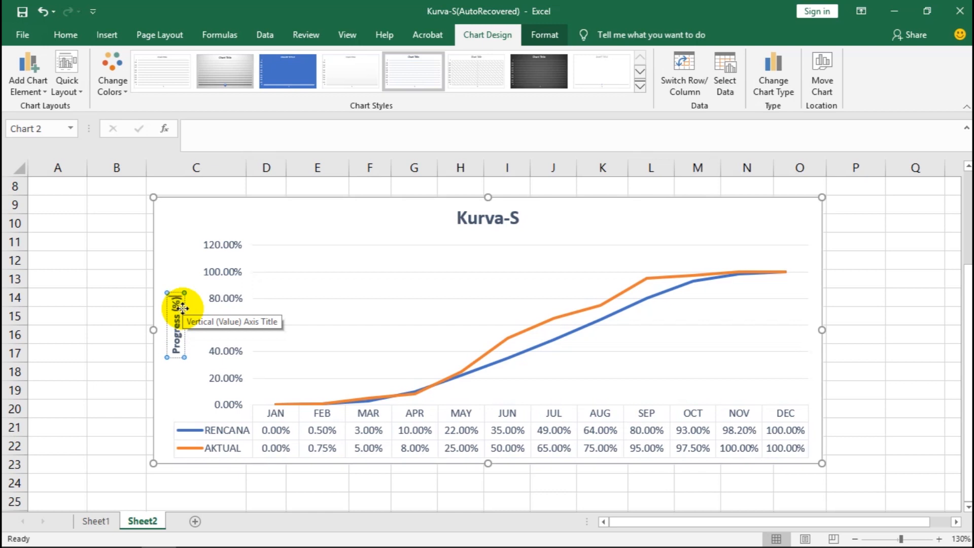
{"action": "left_click", "coordinate": [108, 311]}
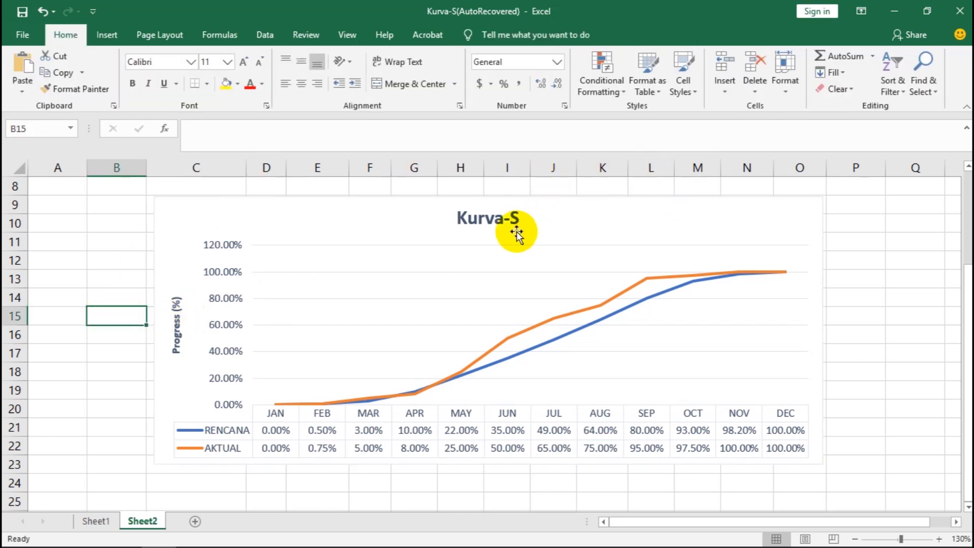
- Review the S-curve chart alongside the LAPORAN PROGRESS report and its chart on Sheet1, and return to Sheet2 with the chart deselected
{"action": "scroll", "coordinate": [513, 287], "scroll_direction": "up", "scroll_amount": 1}
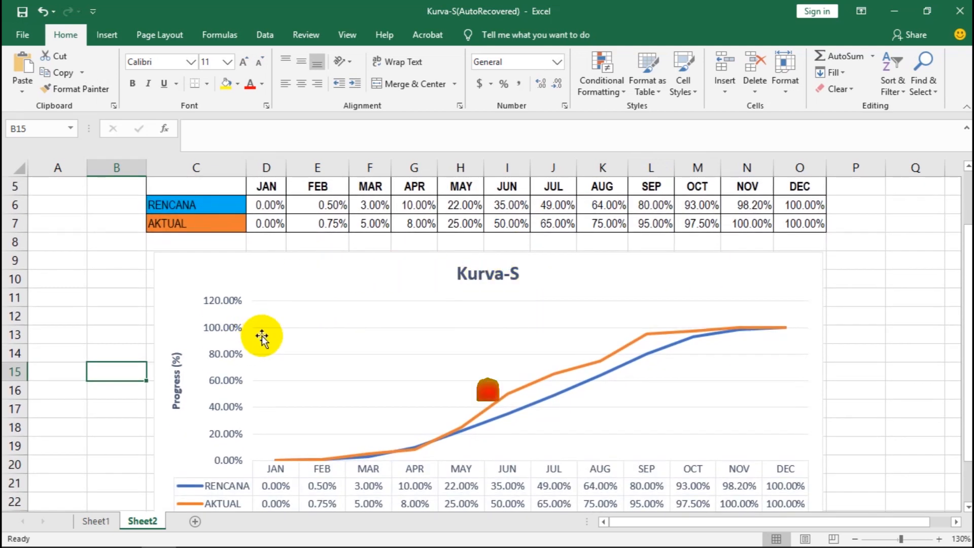
{"action": "left_click", "coordinate": [175, 254]}
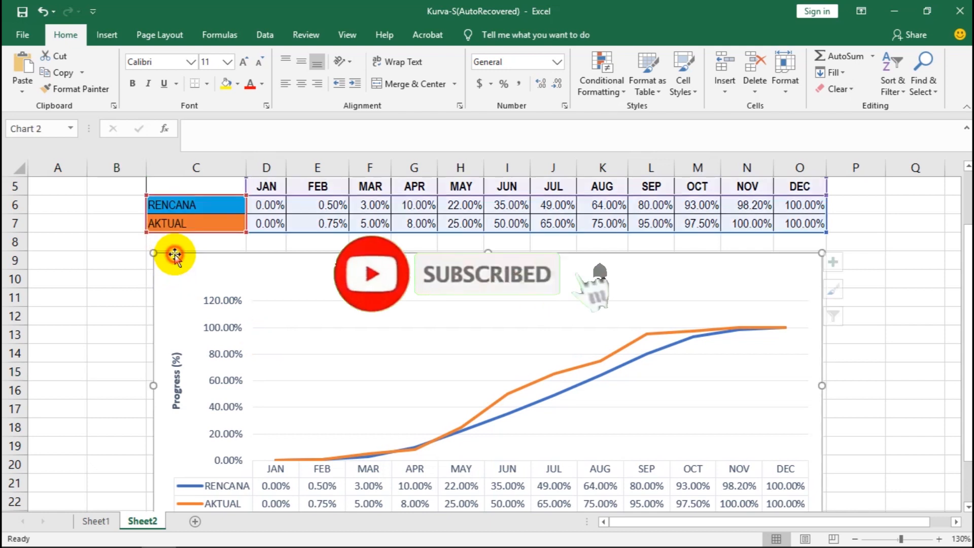
{"action": "left_click", "coordinate": [99, 521]}
{"action": "scroll", "coordinate": [197, 370], "scroll_direction": "down", "scroll_amount": 2}
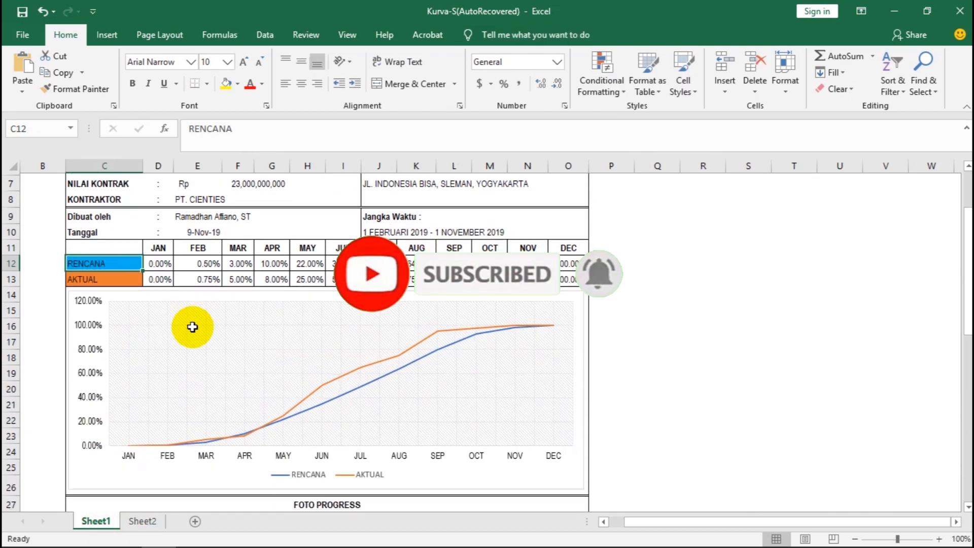
{"action": "scroll", "coordinate": [192, 327], "scroll_direction": "down", "scroll_amount": 1}
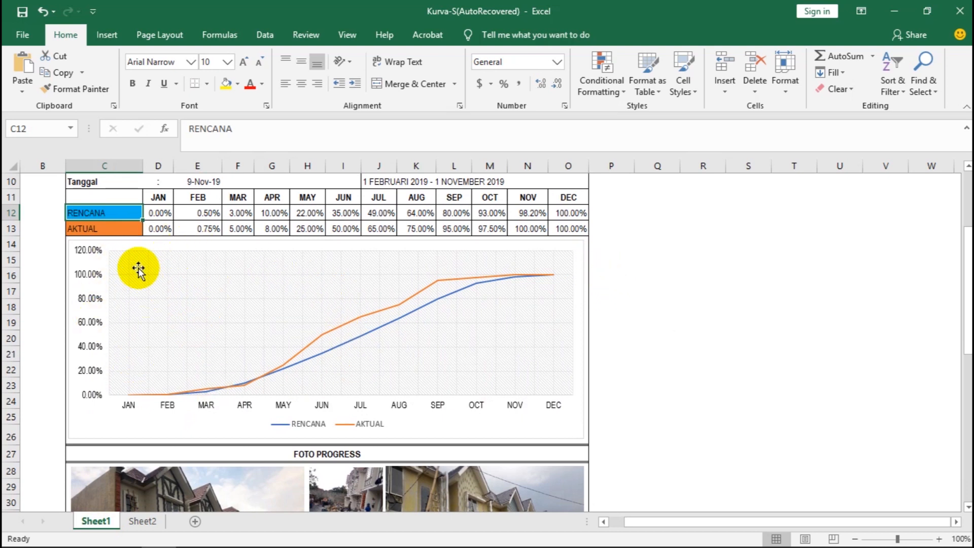
{"action": "left_click_drag", "start_coordinate": [963, 274], "coordinate": [964, 216]}
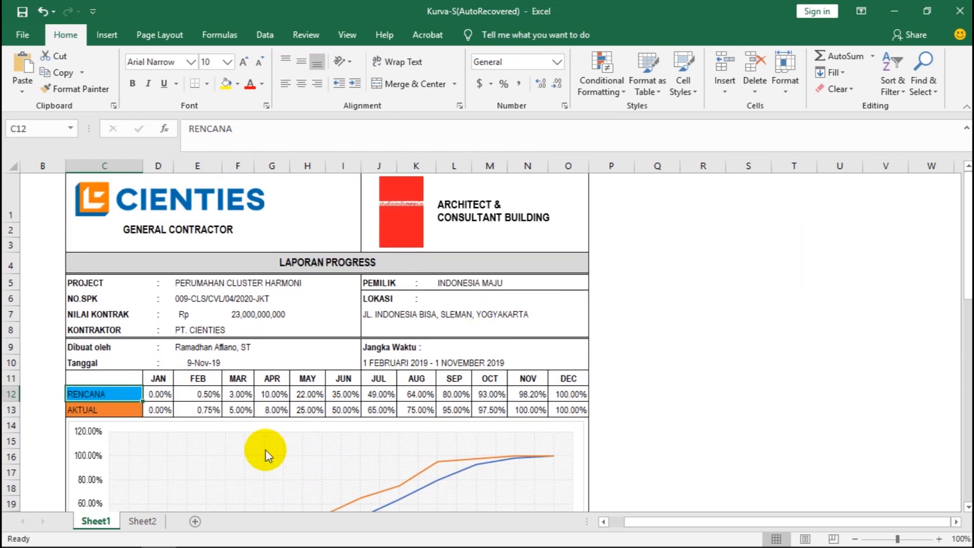
{"action": "left_click", "coordinate": [143, 521]}
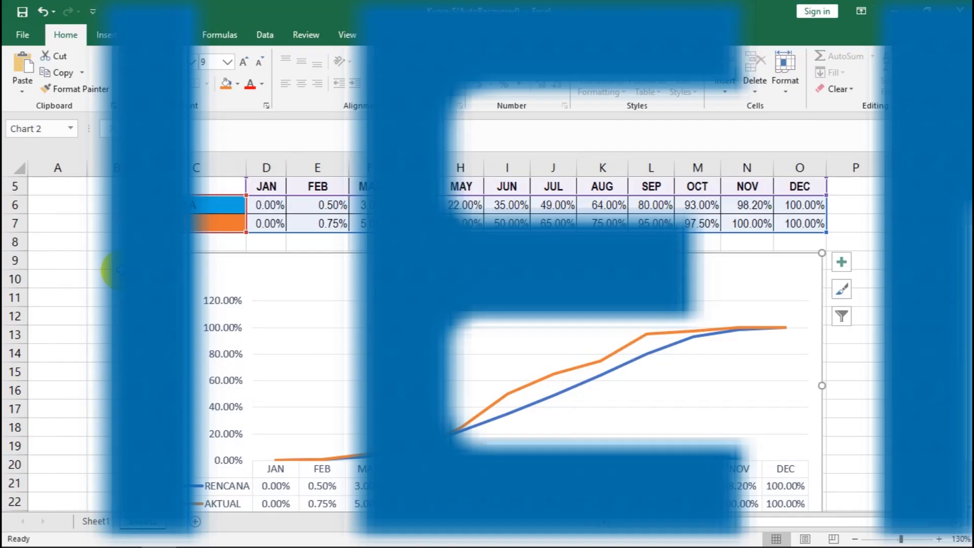
{"action": "left_click", "coordinate": [116, 271]}
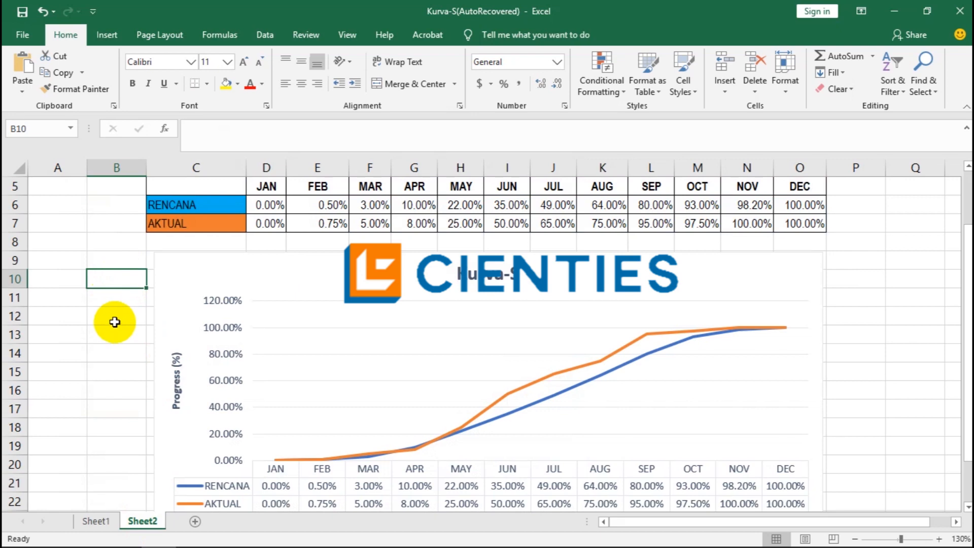